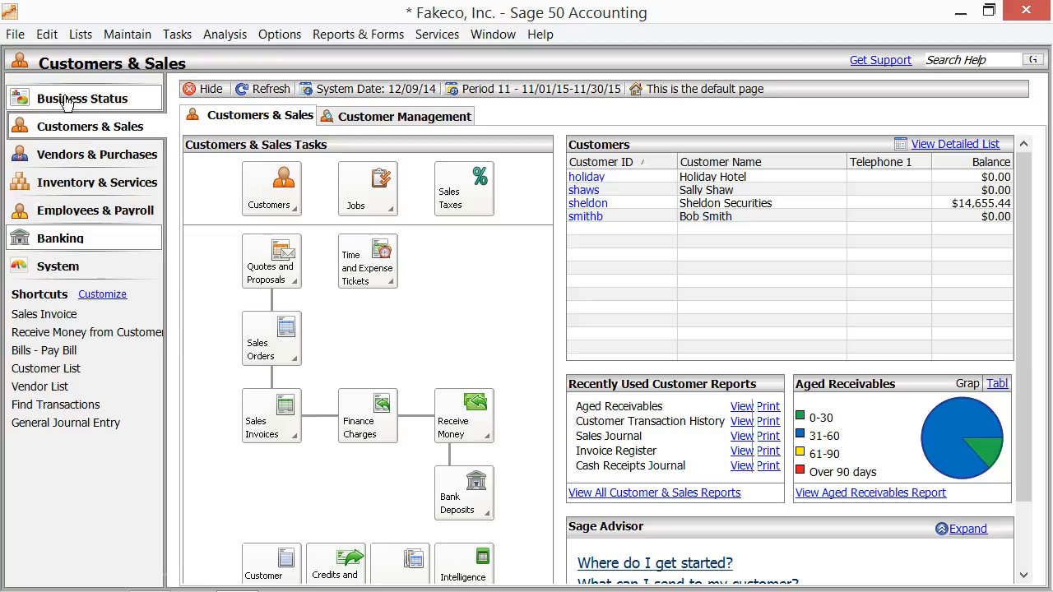
Step: Open the inventory item maintenance window at full size and go through the blank Item ID and Description fields
click(132, 37)
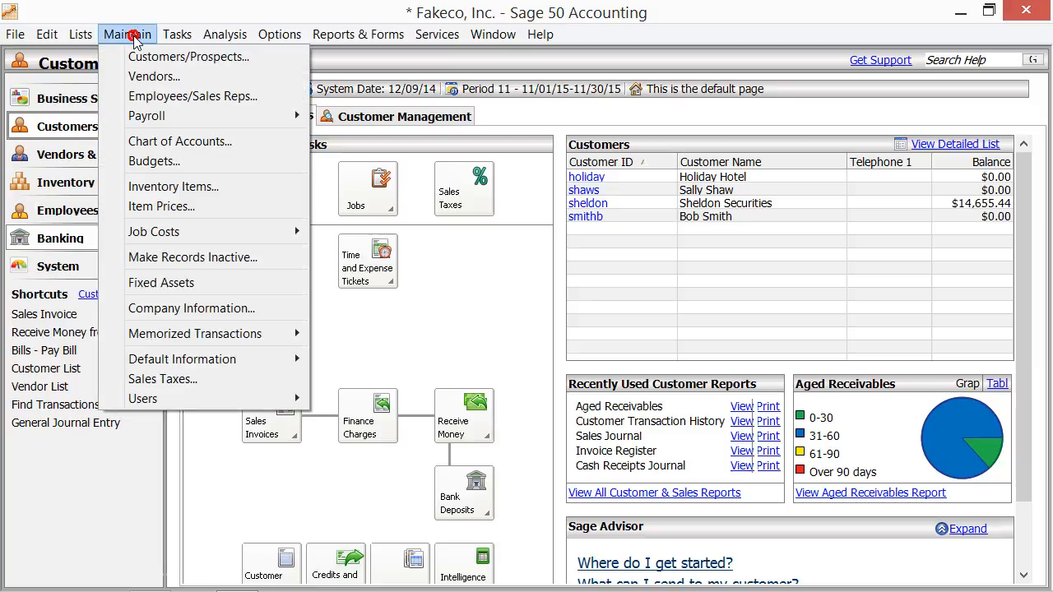
click(176, 193)
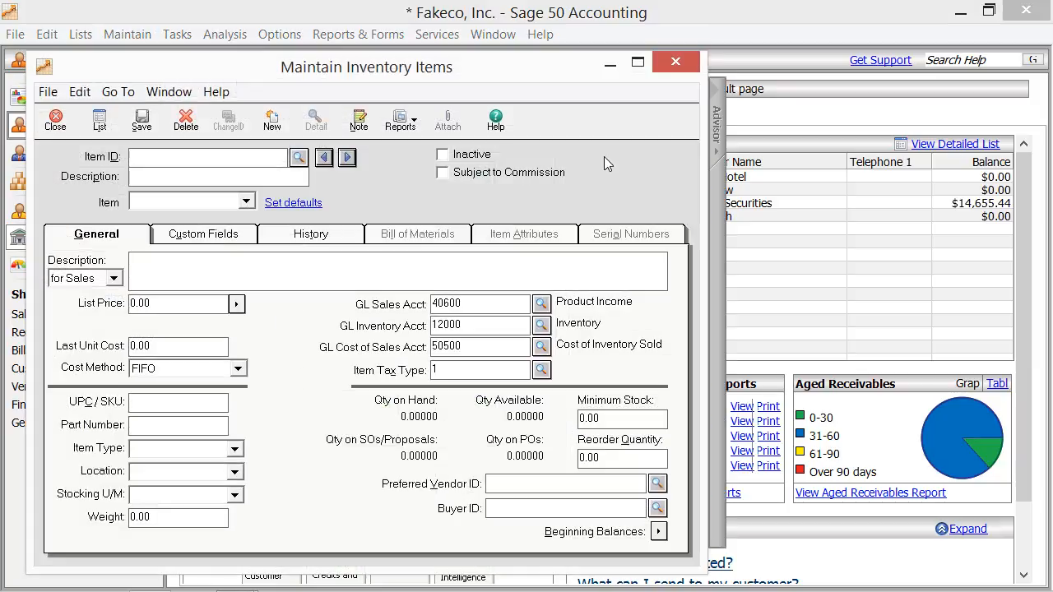
click(638, 70)
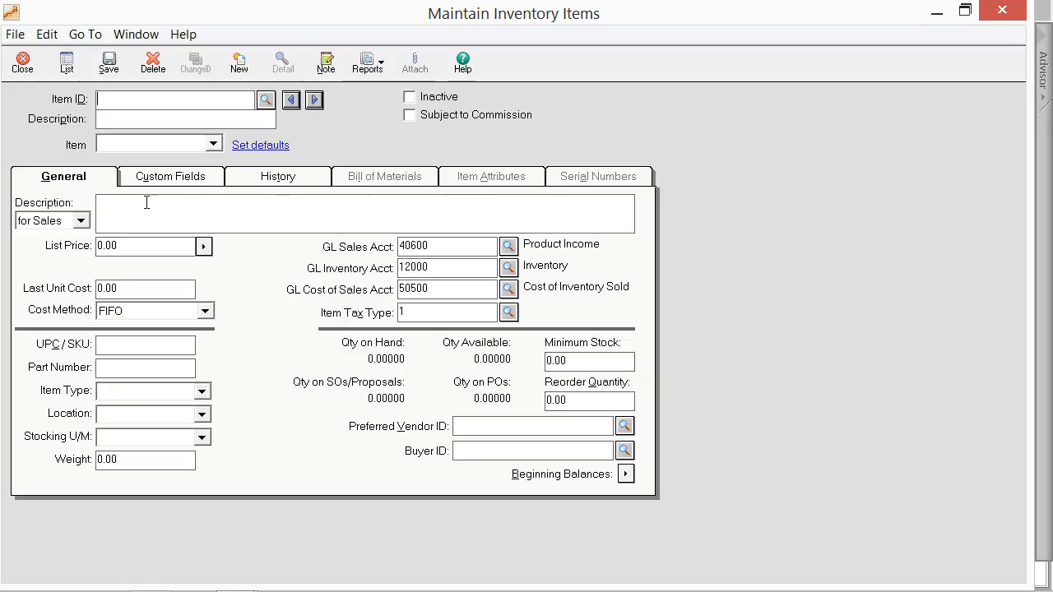
click(97, 186)
click(188, 104)
click(139, 121)
Step: Set the item class to Stock item, Master Stock item, Serialized Stock item and Non-stock item in turn to compare their fields
click(215, 144)
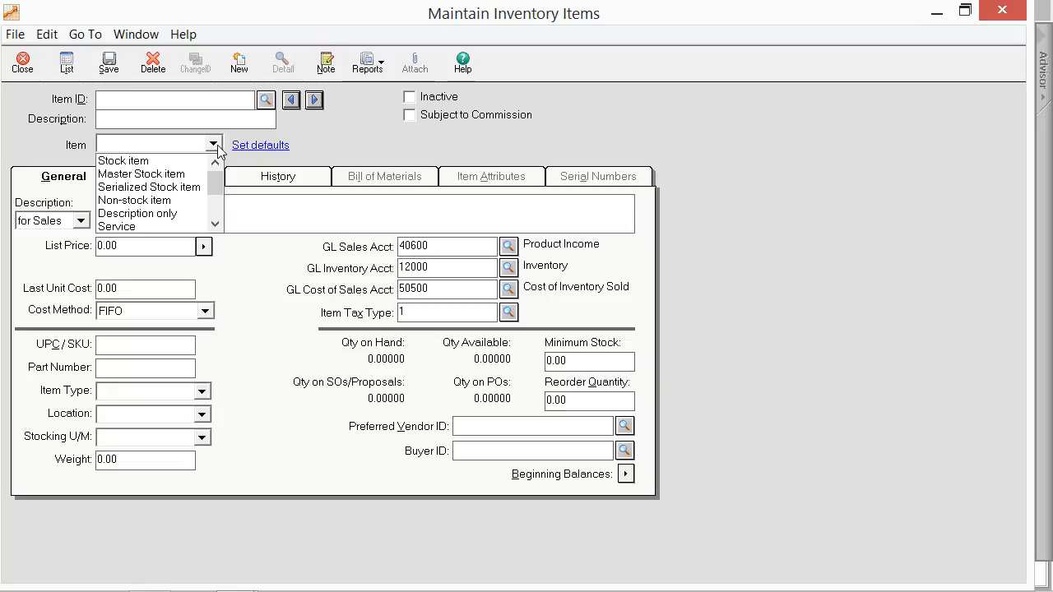
click(176, 162)
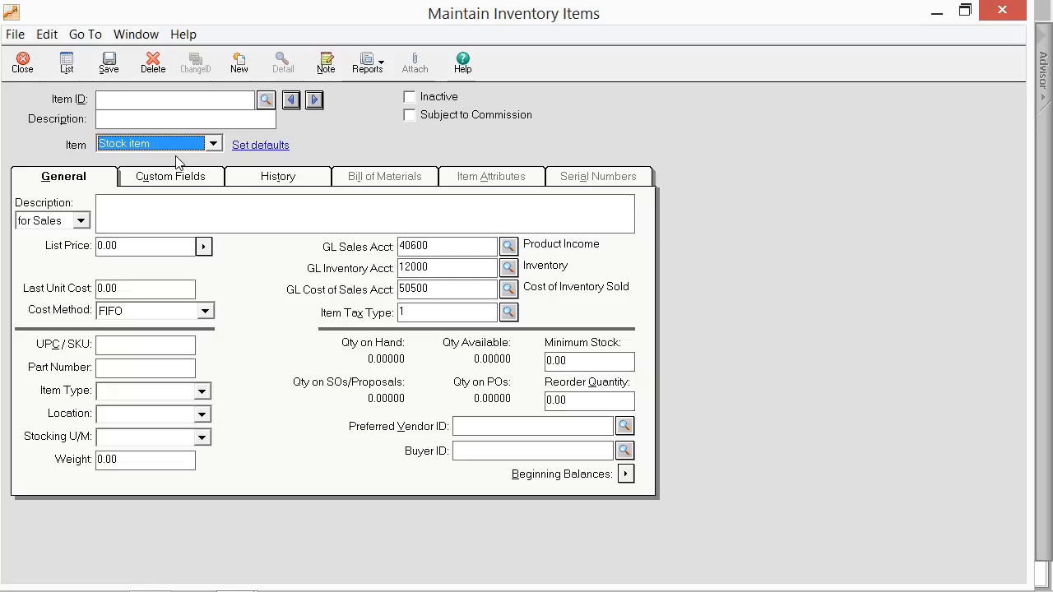
click(213, 143)
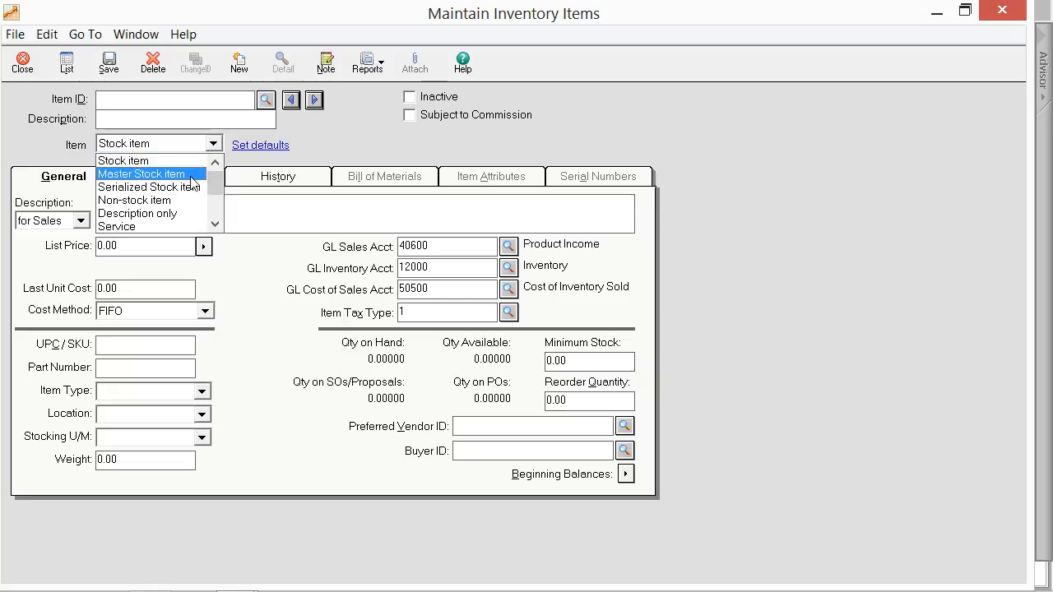
click(191, 176)
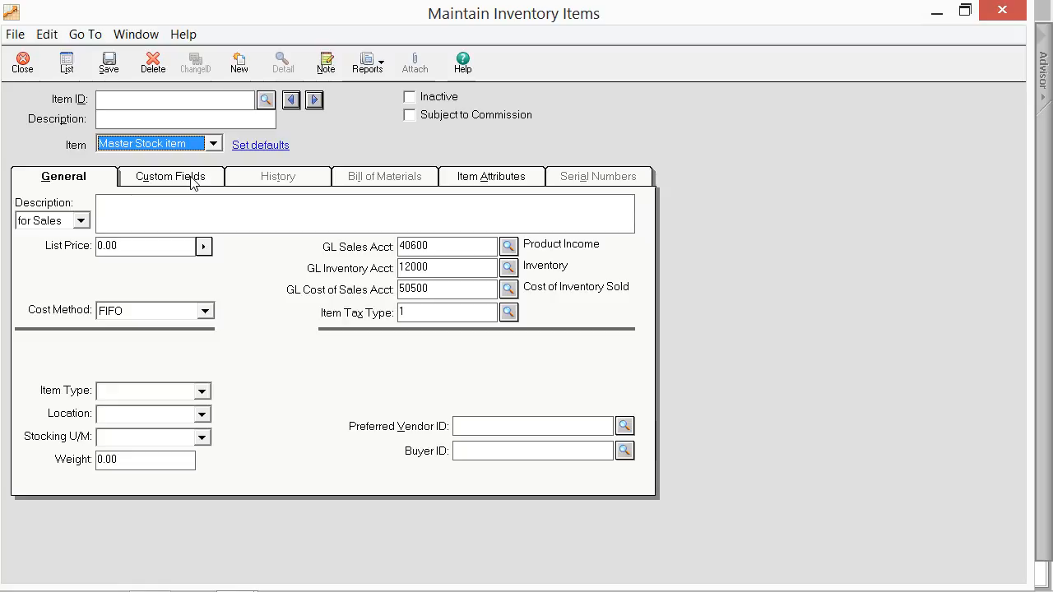
click(212, 144)
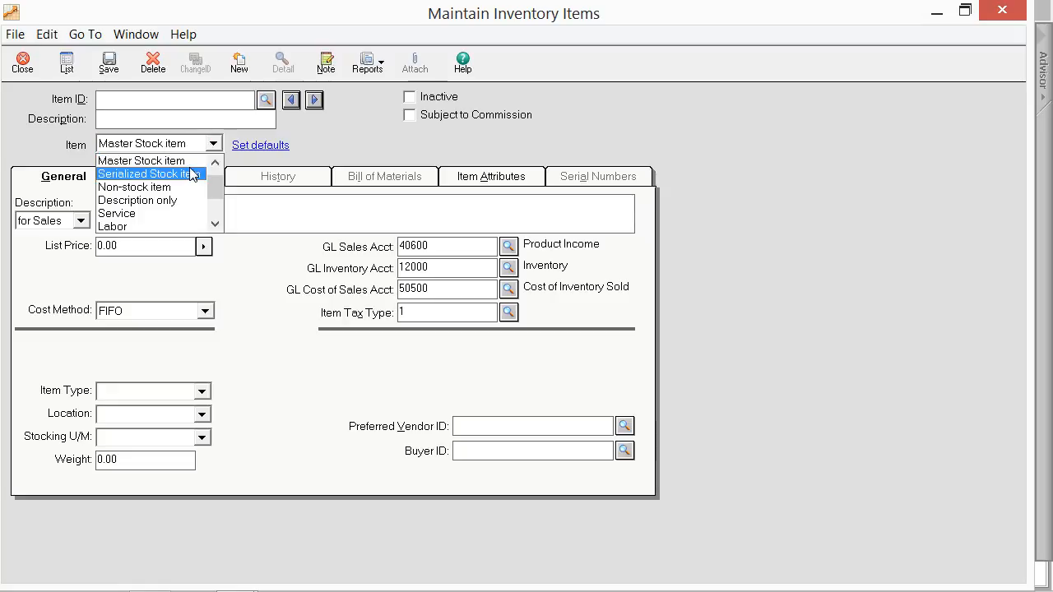
click(194, 172)
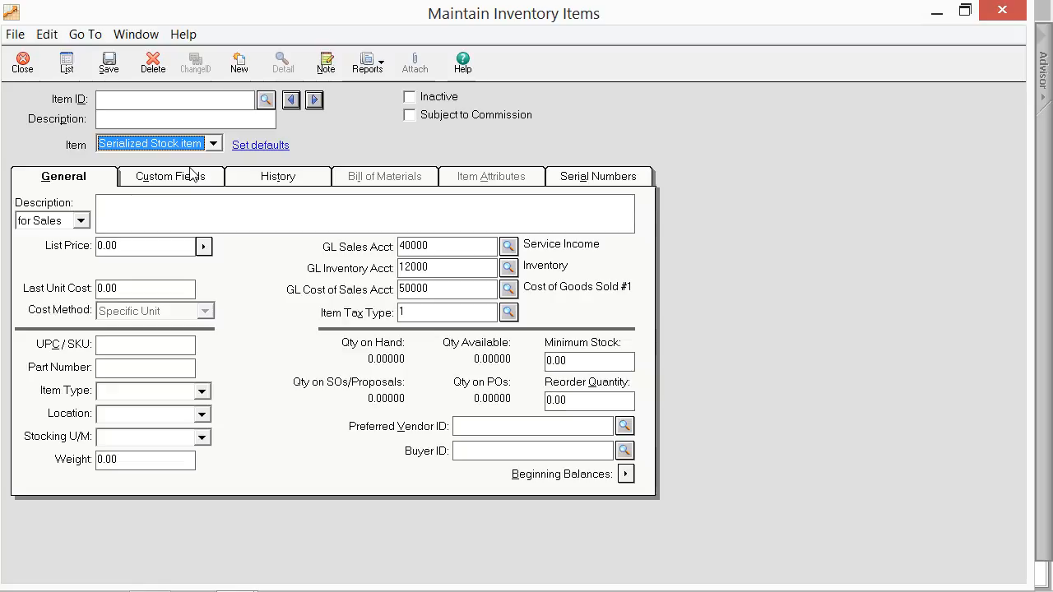
click(212, 144)
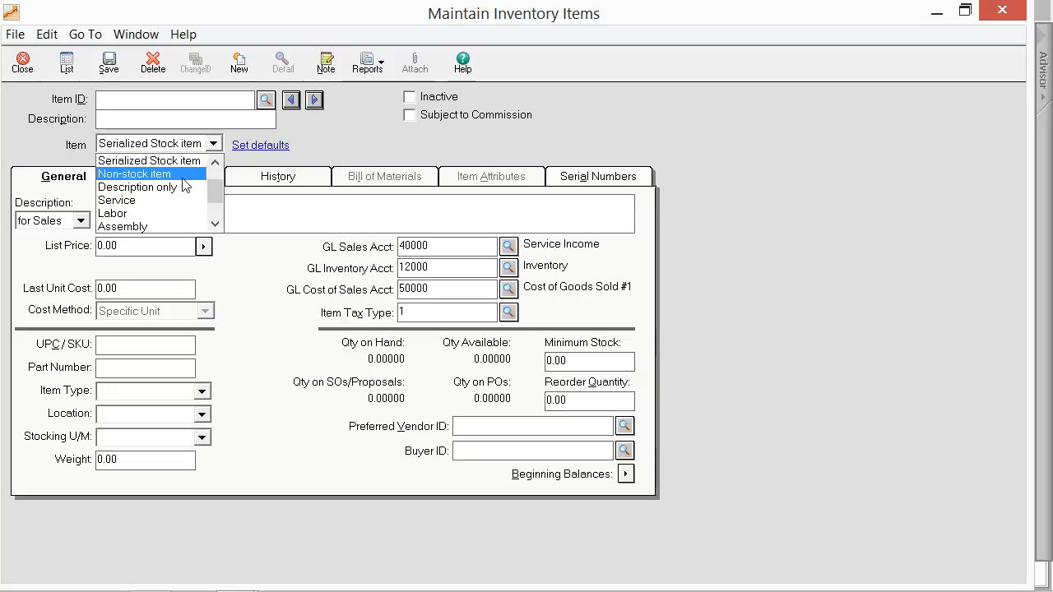
click(183, 176)
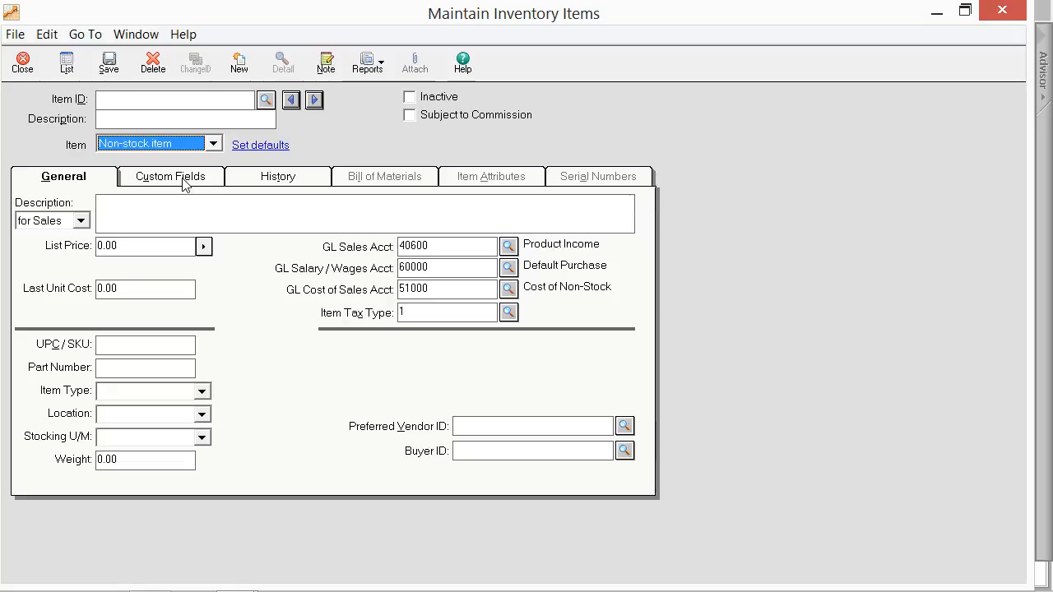
Step: Set the item class to Description only, Service, Labor and Assembly in turn to compare their fields
click(213, 144)
click(188, 173)
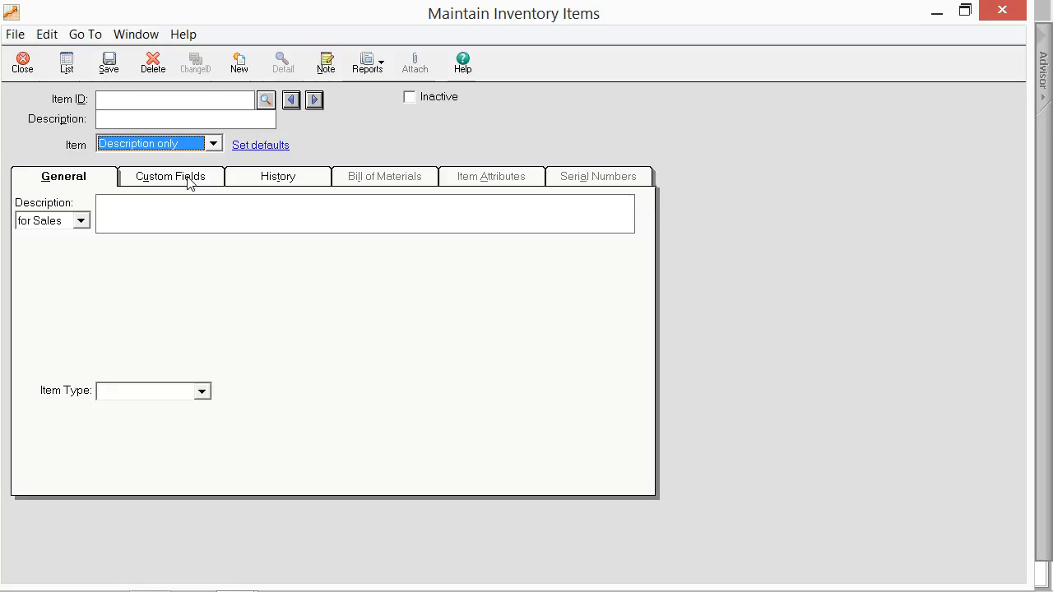
click(213, 144)
click(194, 172)
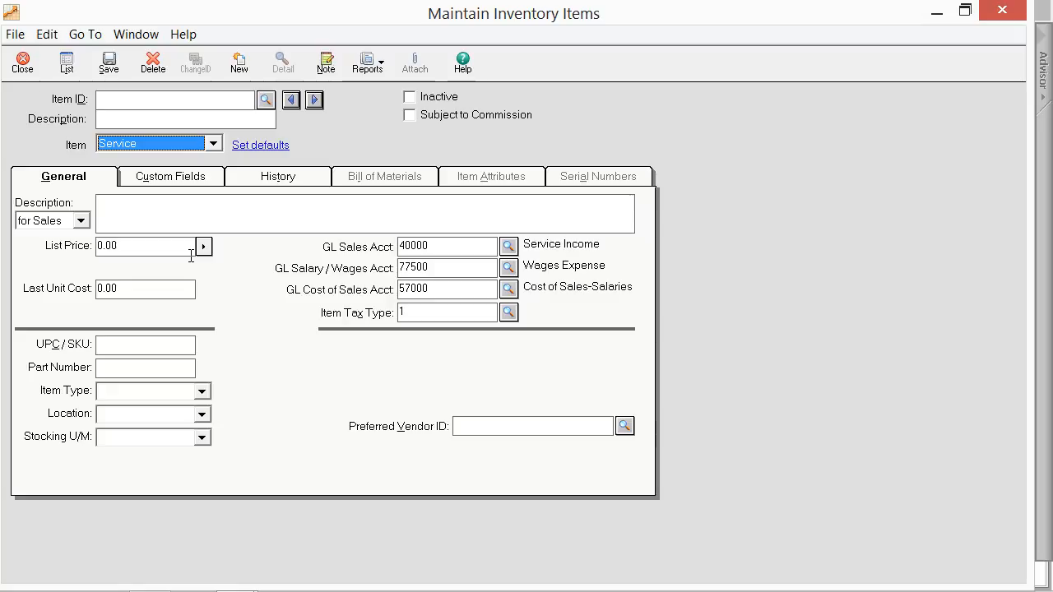
click(212, 143)
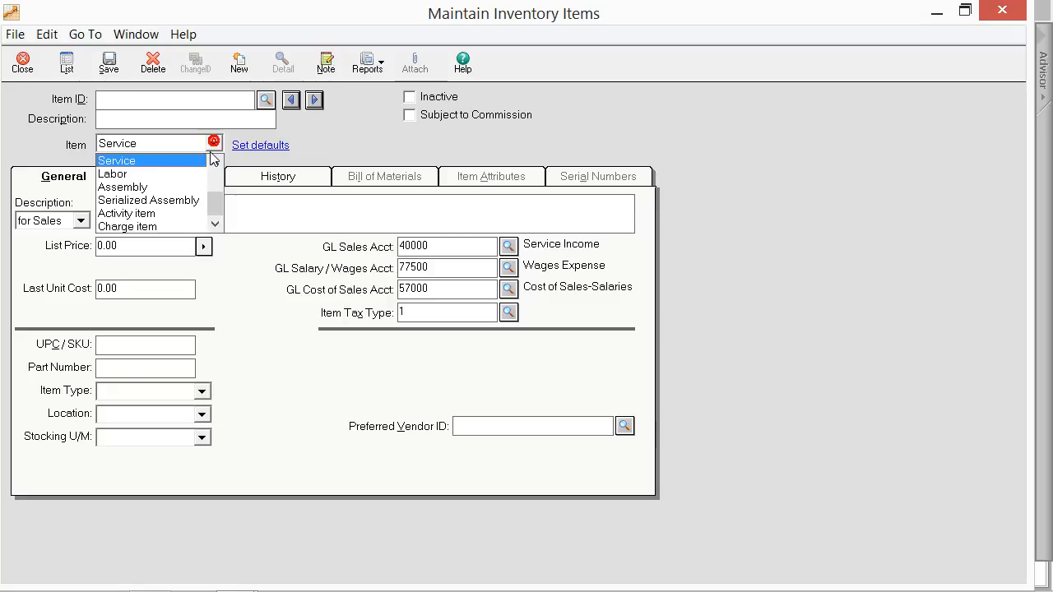
click(198, 171)
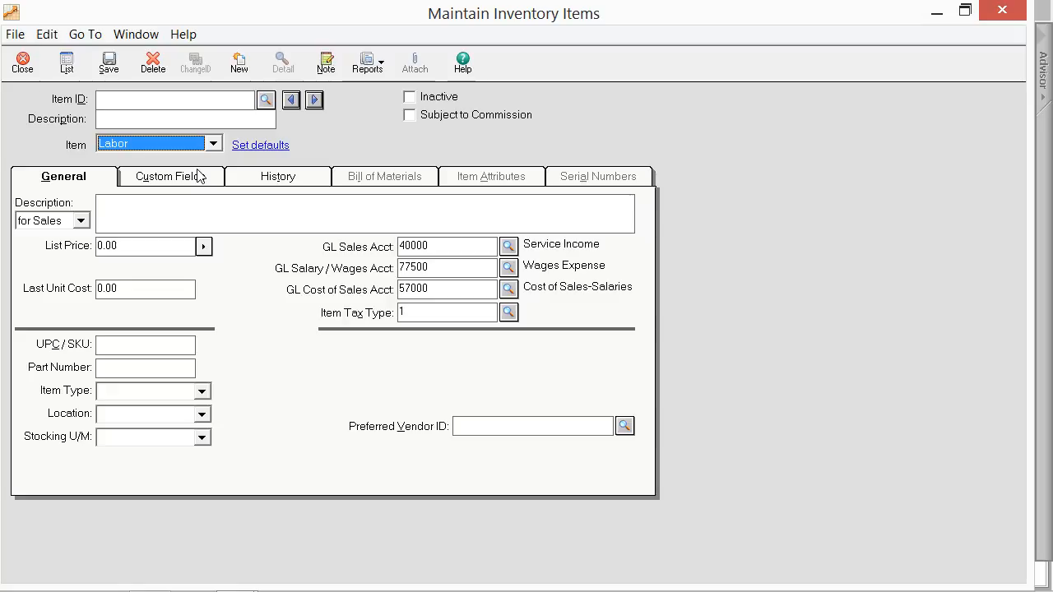
click(213, 144)
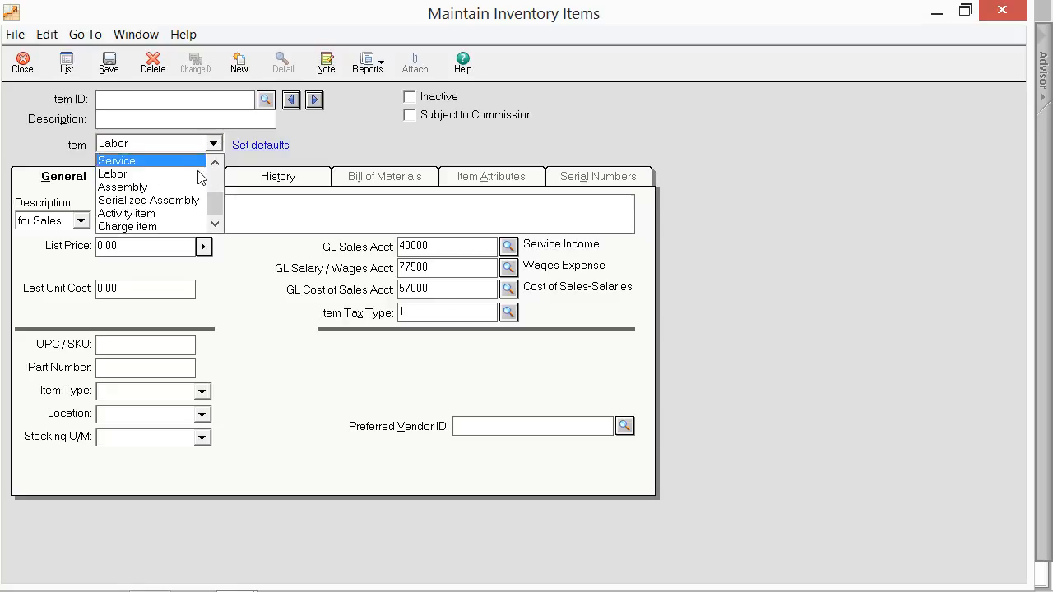
click(190, 188)
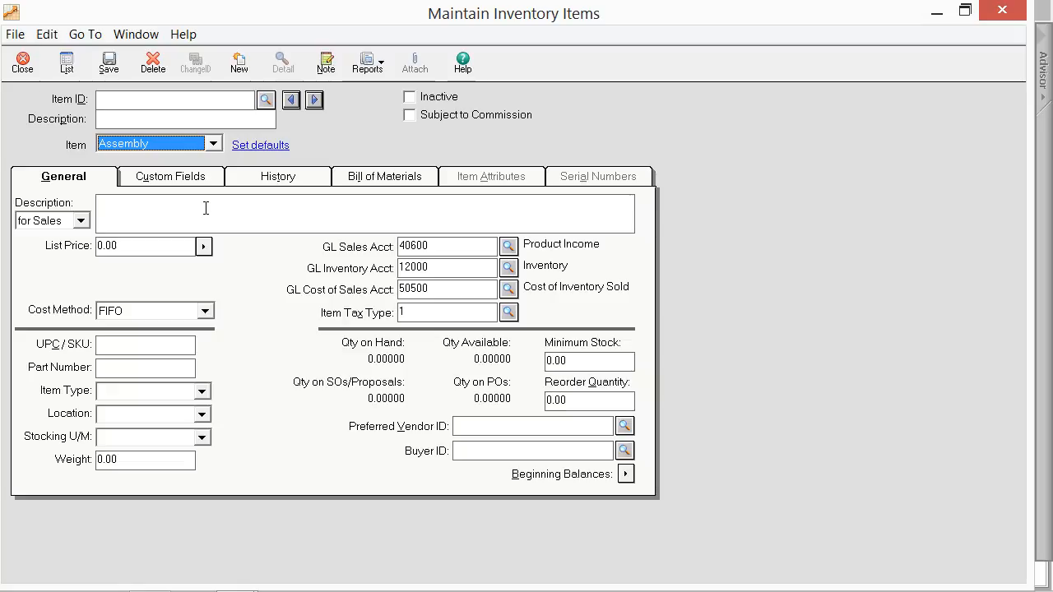
Step: Set the item class to Serialized Assembly, Activity item and Charge item in turn to compare their fields
click(213, 144)
click(199, 196)
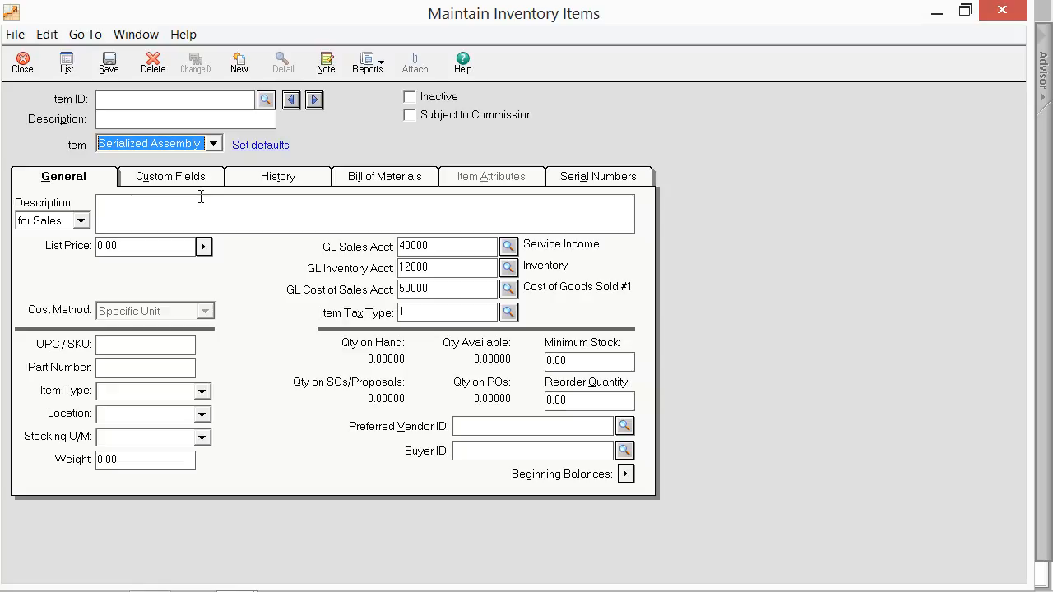
click(212, 144)
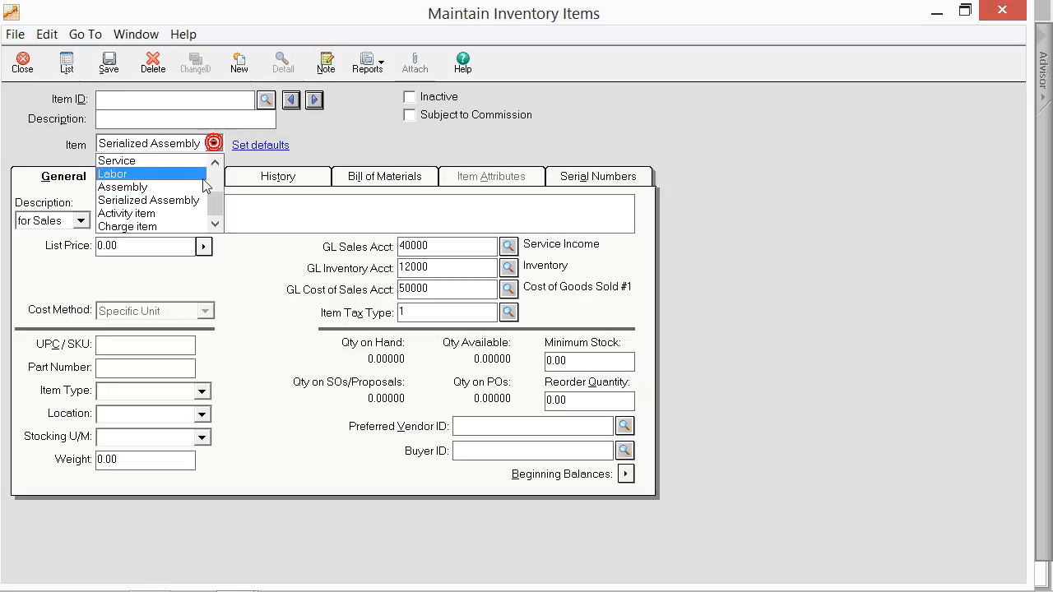
click(190, 209)
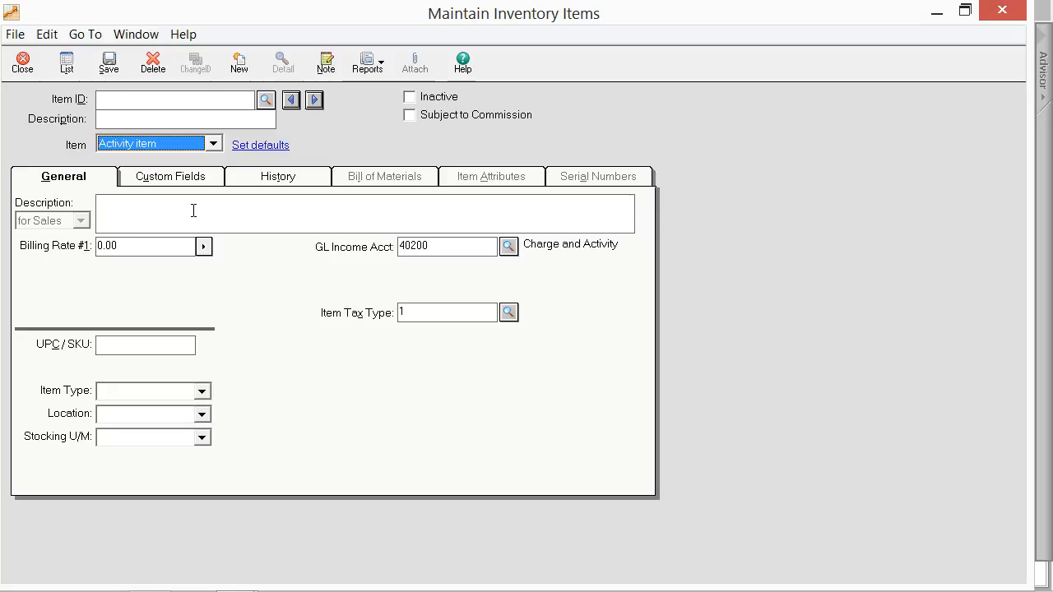
click(213, 144)
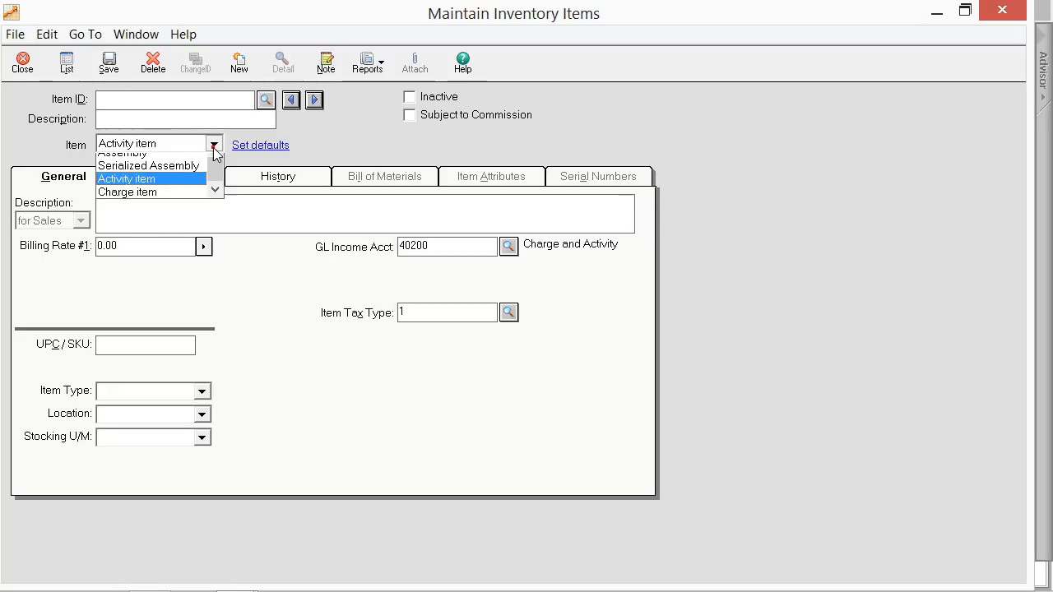
click(189, 226)
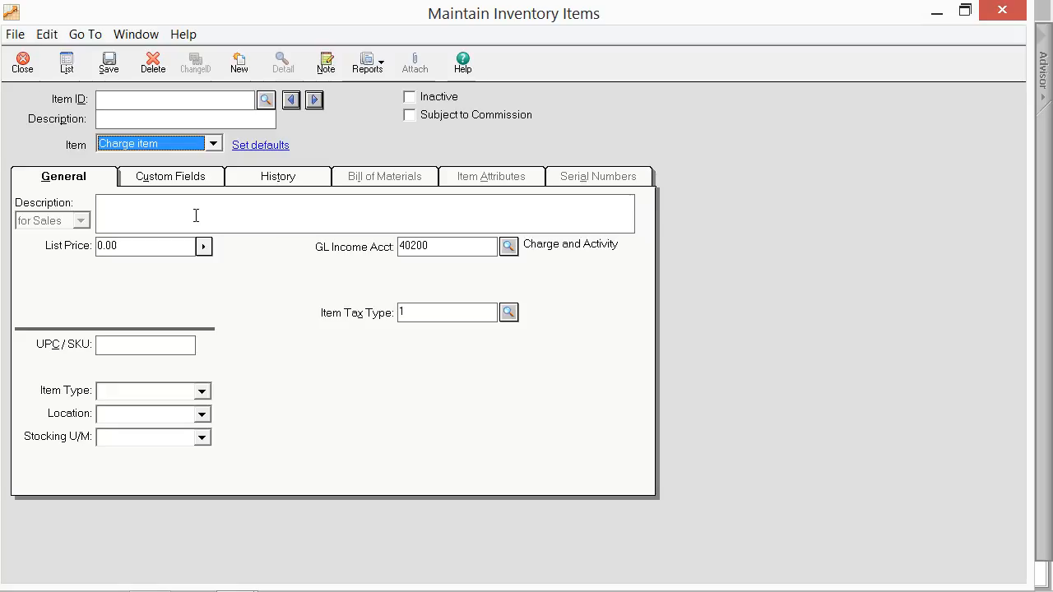
Step: Look up the existing item 01netfun, Networking Fundamentals, and display its general information
click(263, 101)
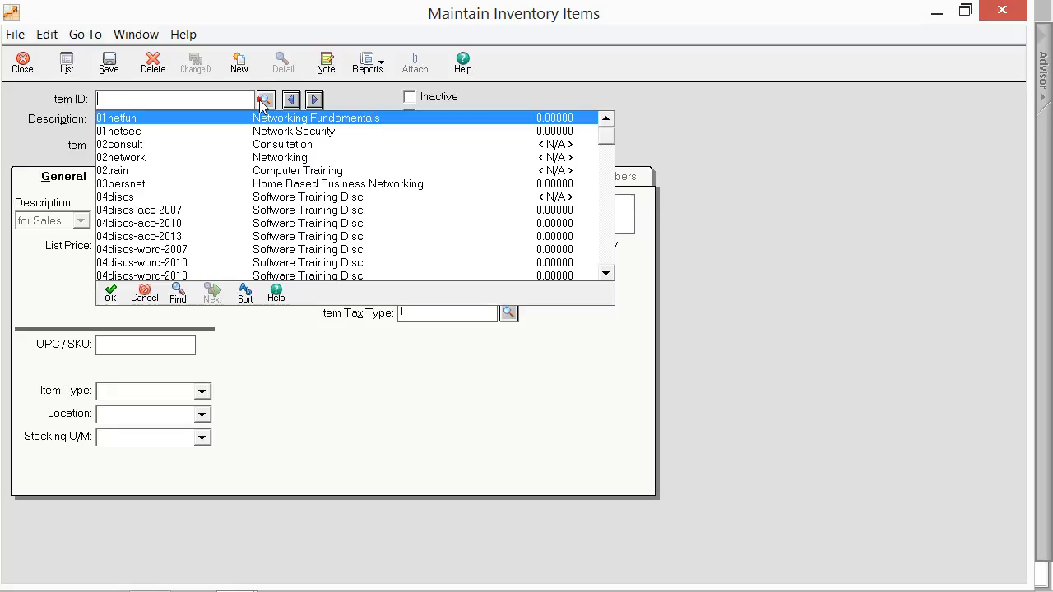
double_click(236, 111)
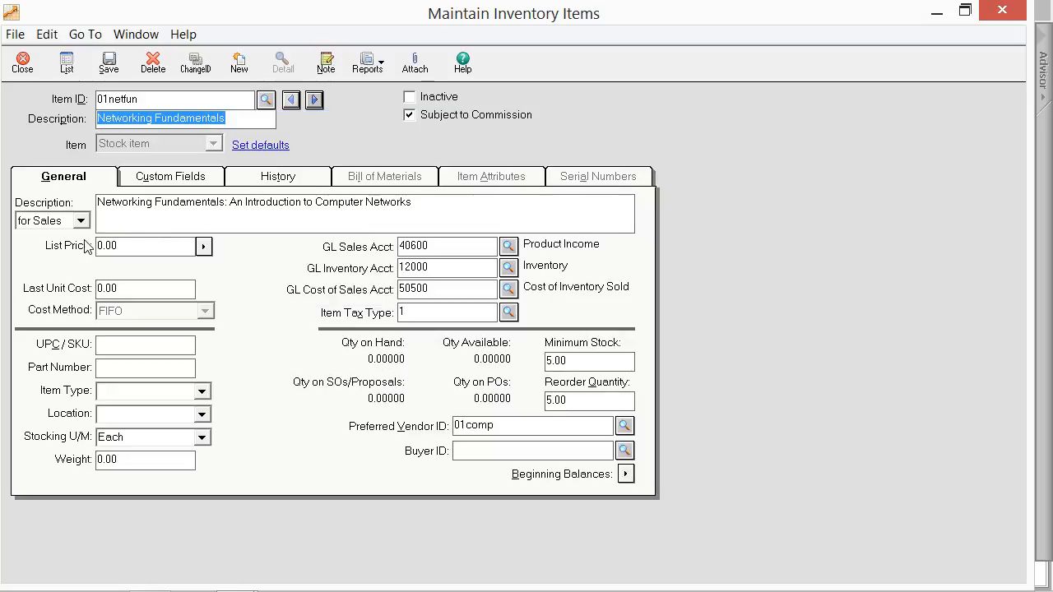
click(83, 183)
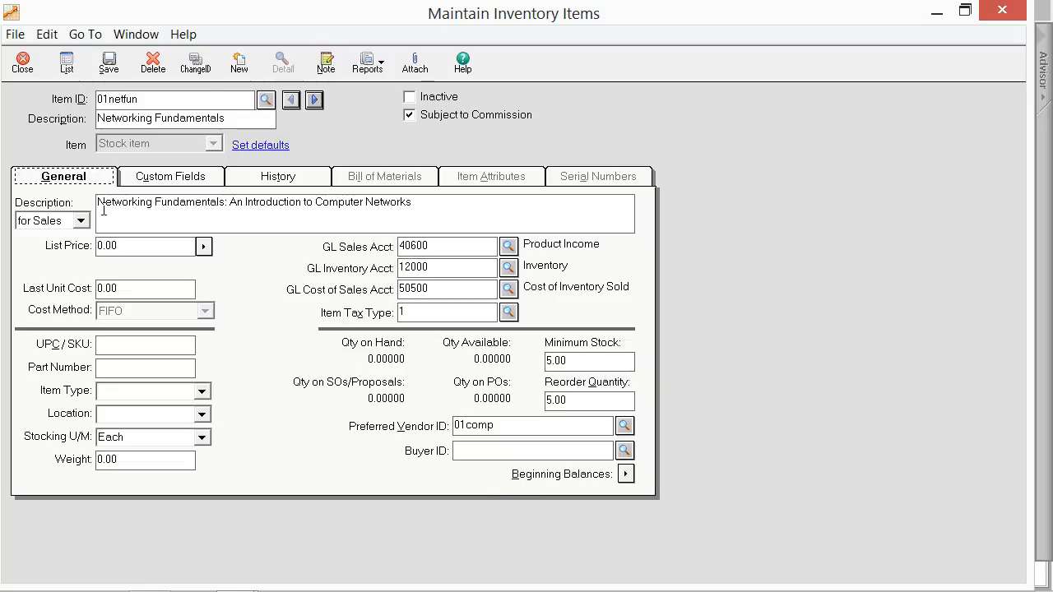
Step: View the item's description for sales and its description for purchases
click(81, 220)
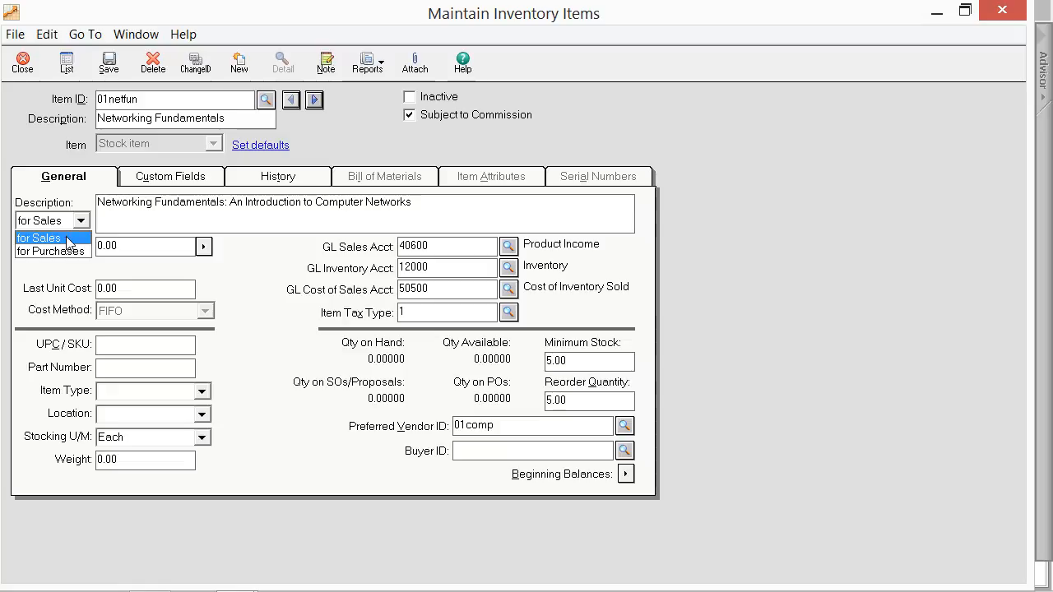
click(67, 239)
click(130, 213)
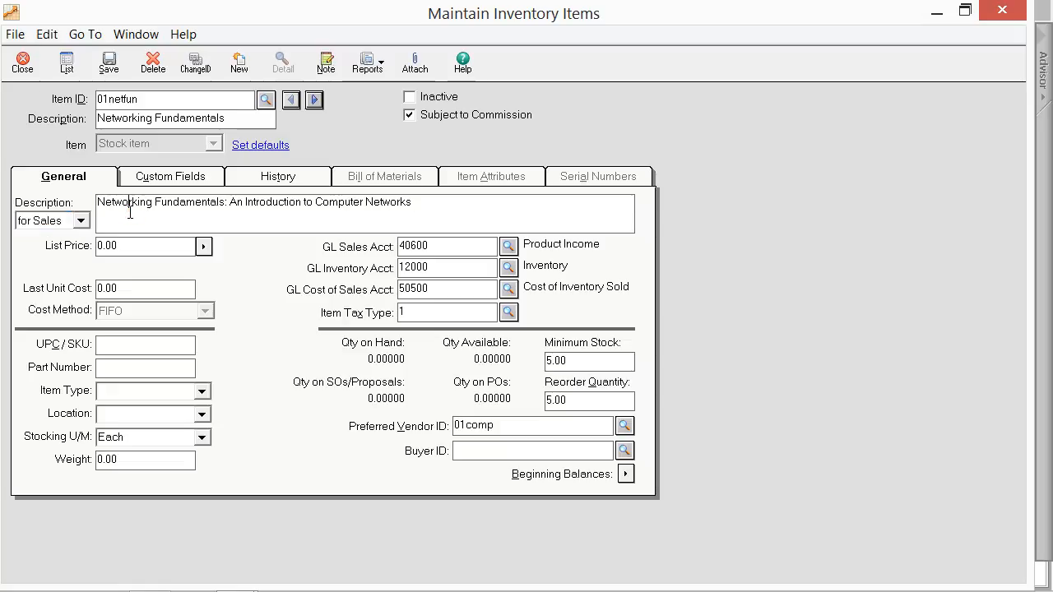
click(81, 221)
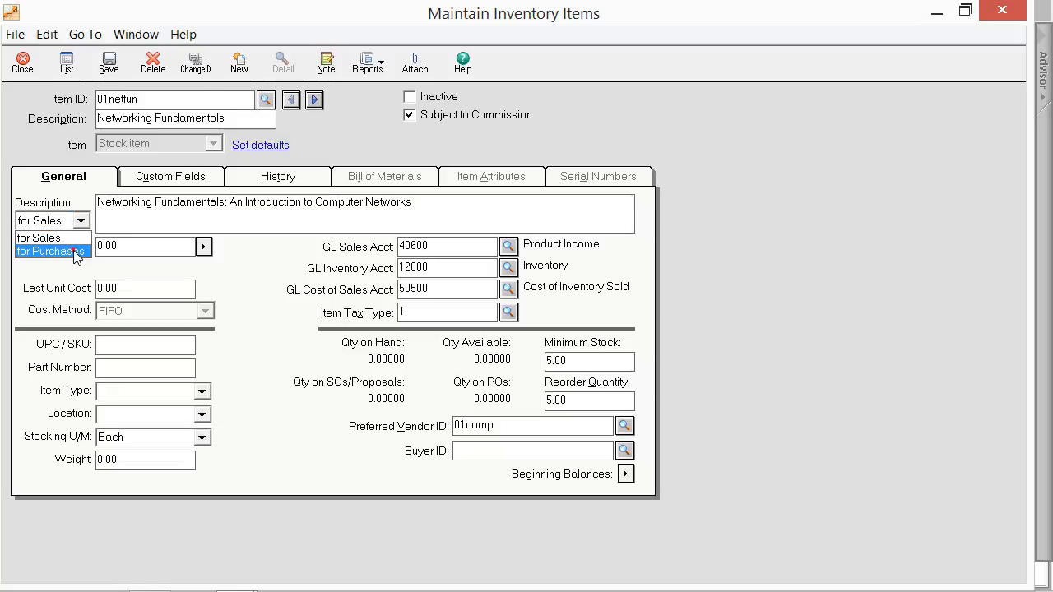
click(82, 250)
click(144, 213)
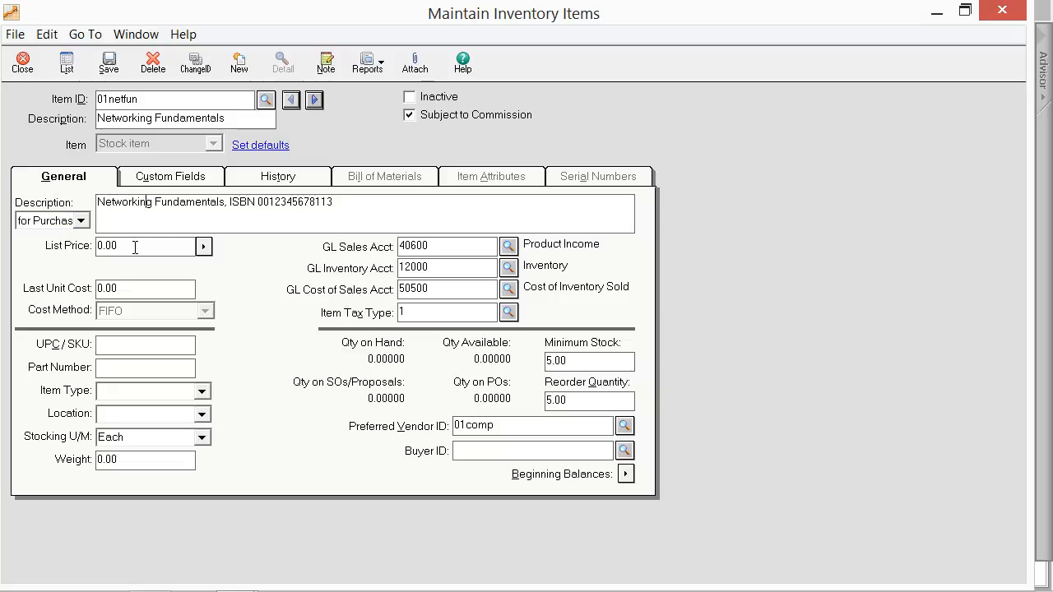
Step: Examine the item's list price, last unit cost, item type, location, stocking unit of measure and weight fields
click(172, 245)
click(150, 289)
click(203, 395)
click(165, 394)
click(136, 418)
click(152, 444)
click(146, 462)
Step: Review the item's GL sales, inventory and cost of sales accounts, and select item tax type 1, Taxable
click(440, 246)
click(445, 269)
click(439, 285)
click(509, 311)
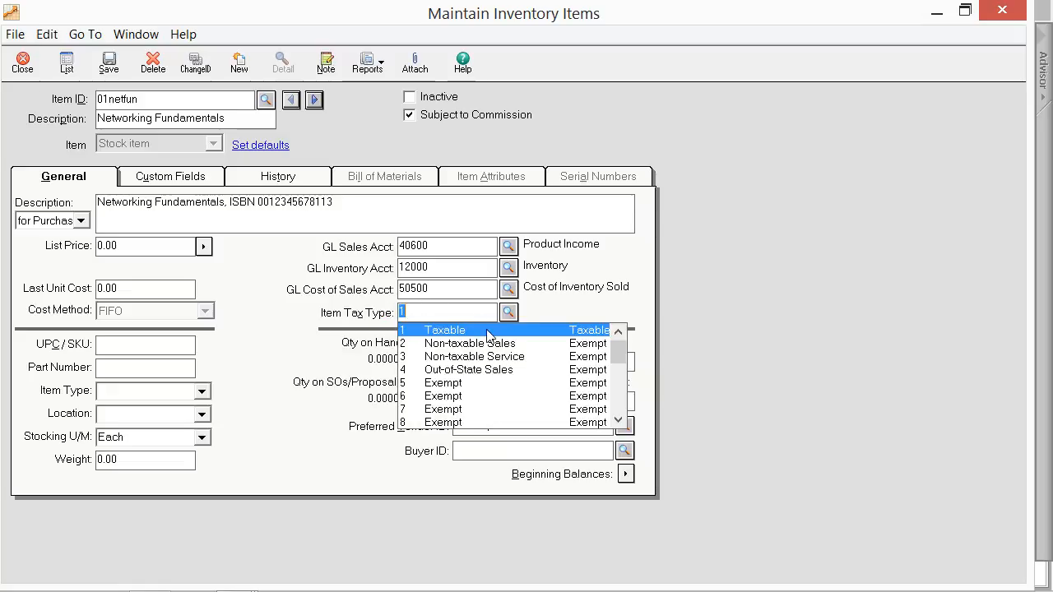
click(487, 332)
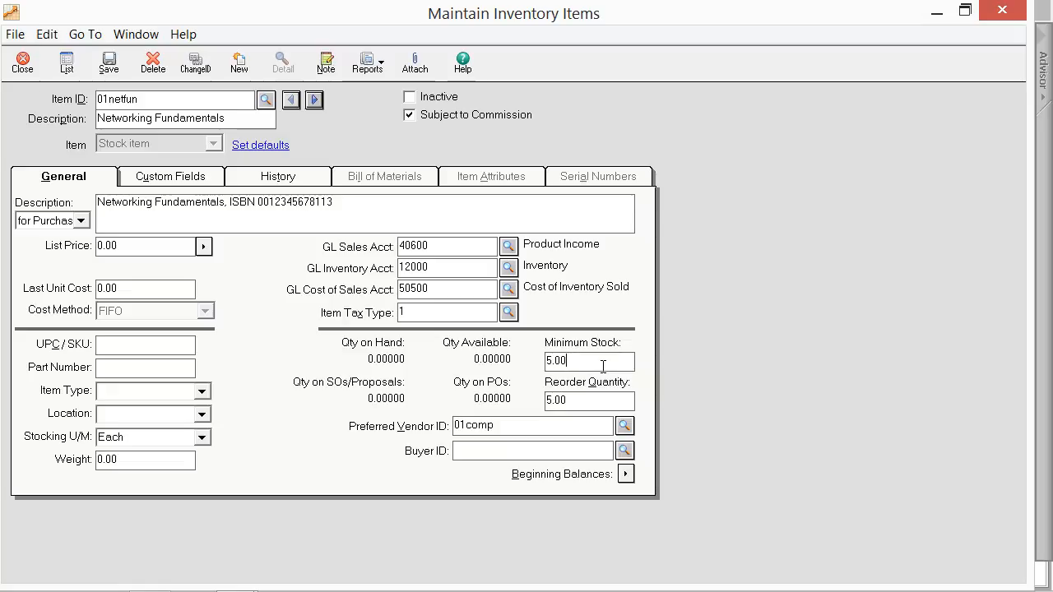
Step: Check the item's reorder quantity and select 01comp, Computers N' More, as the preferred vendor
click(595, 400)
click(624, 425)
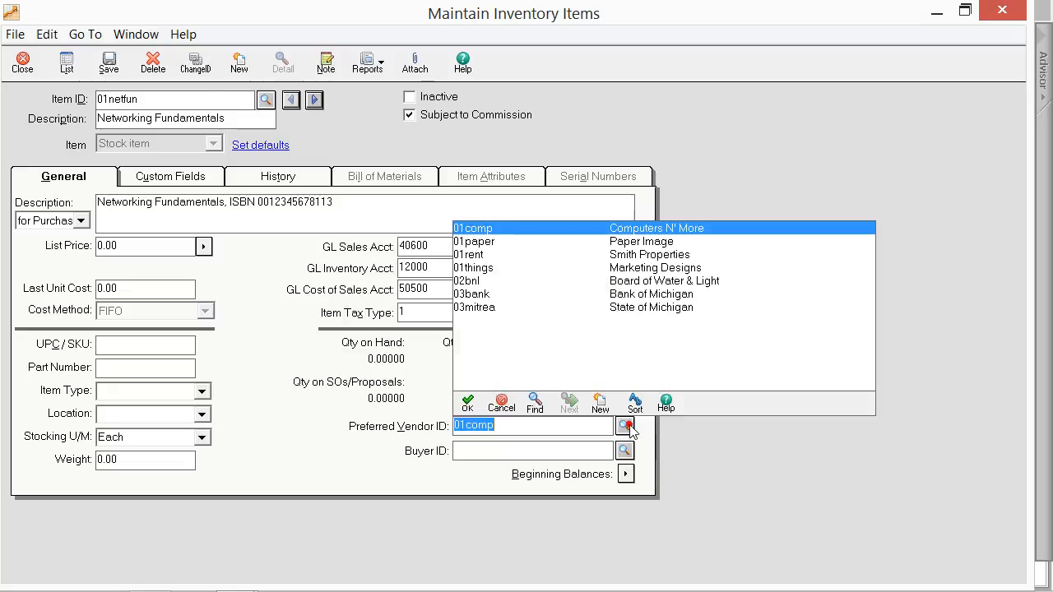
double_click(493, 227)
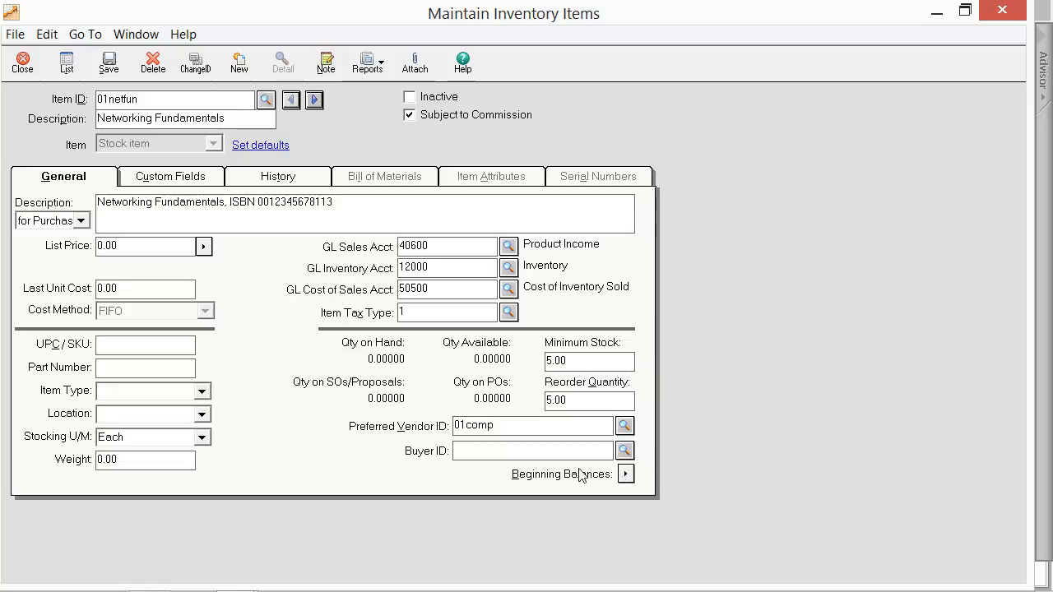
Step: View the item's custom fields and its sales and cost history by period
click(171, 178)
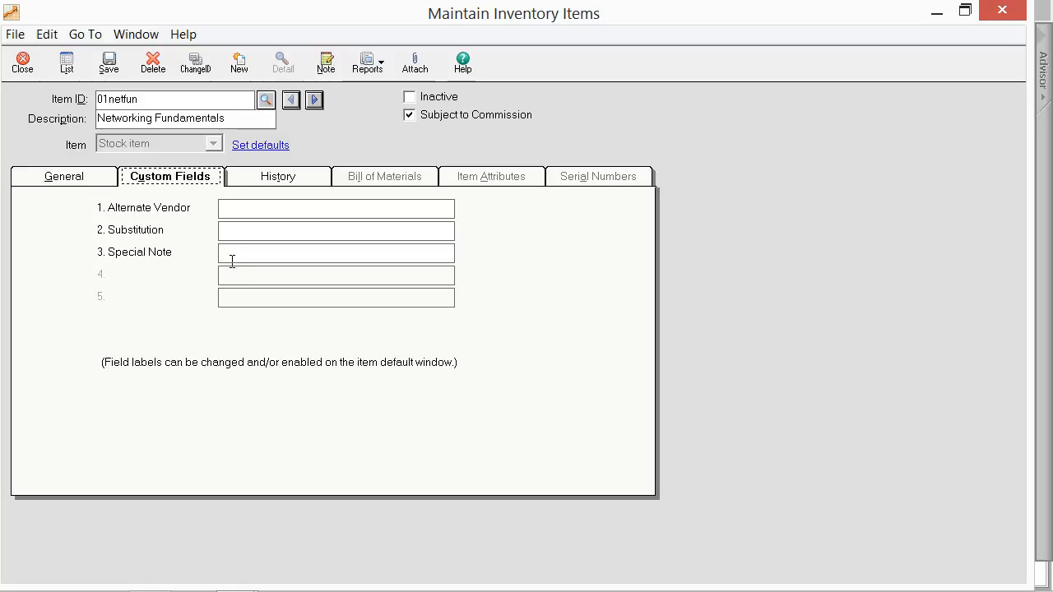
click(278, 177)
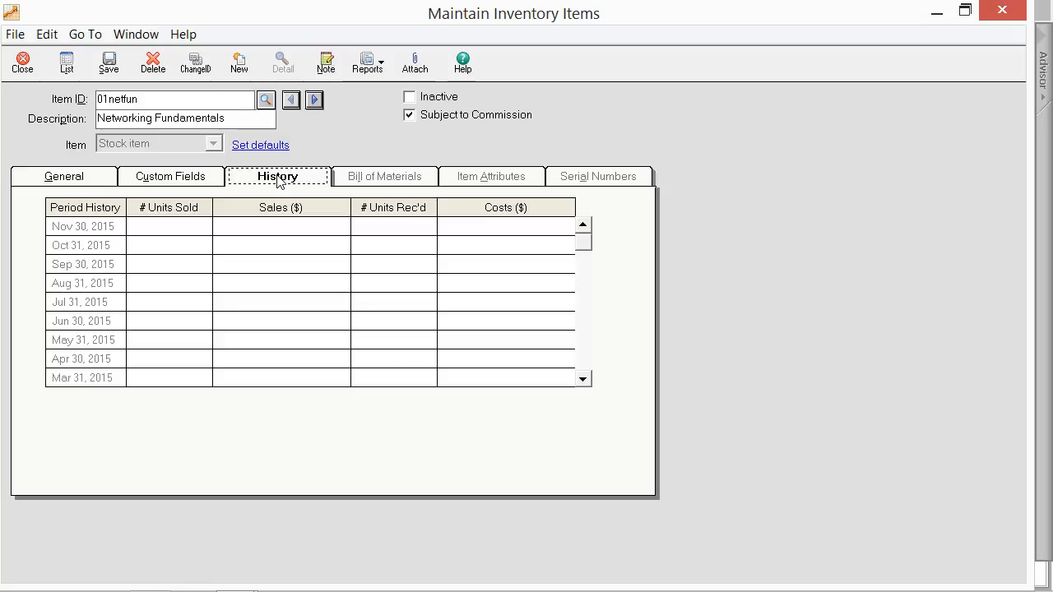
Step: Open the assembly item 03persnet, Home Based Business Networking, and view its bill of materials
click(265, 98)
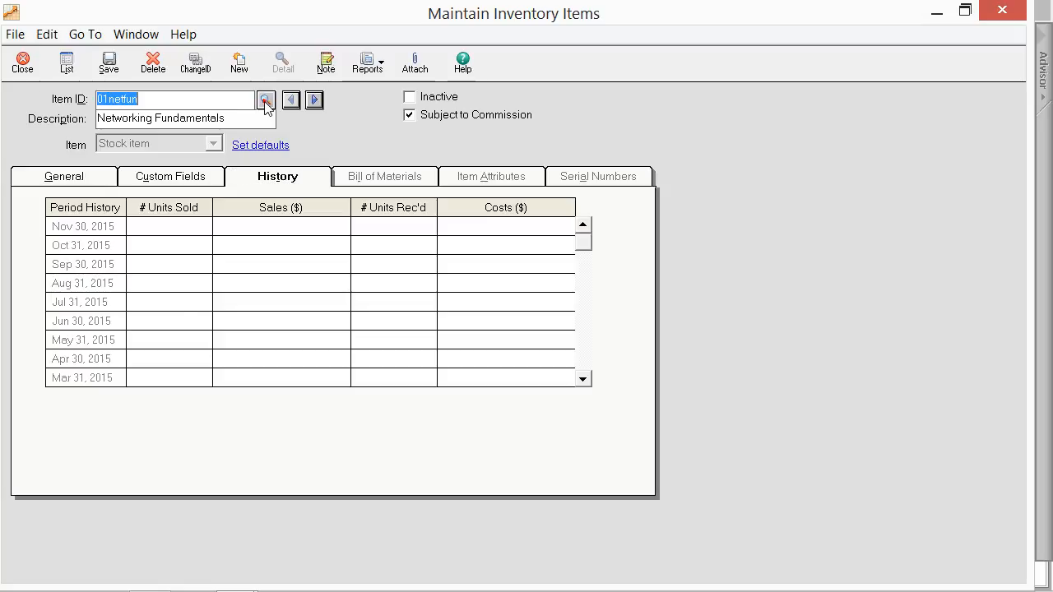
double_click(364, 183)
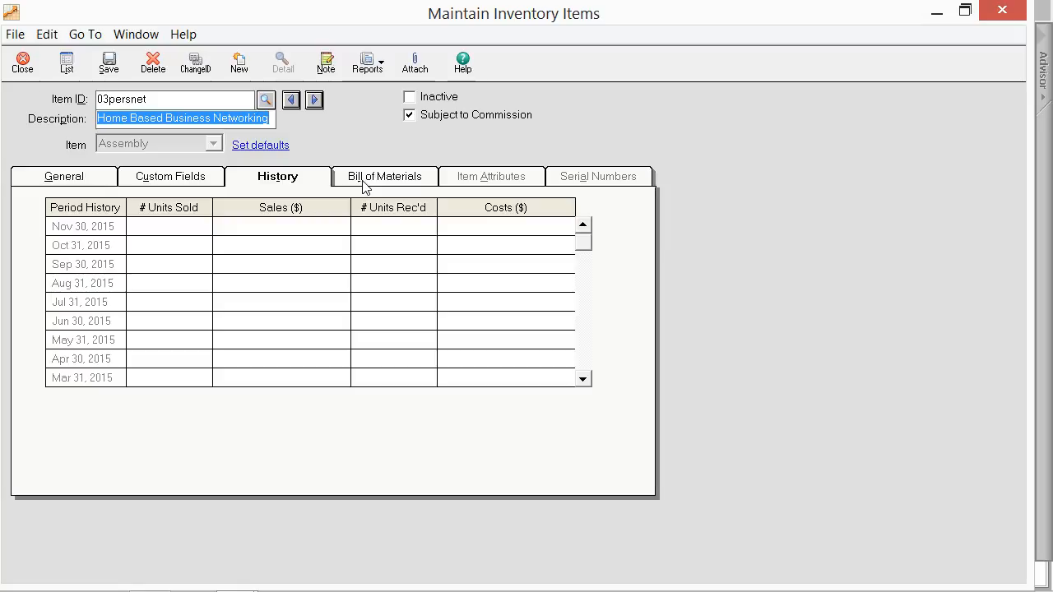
click(364, 177)
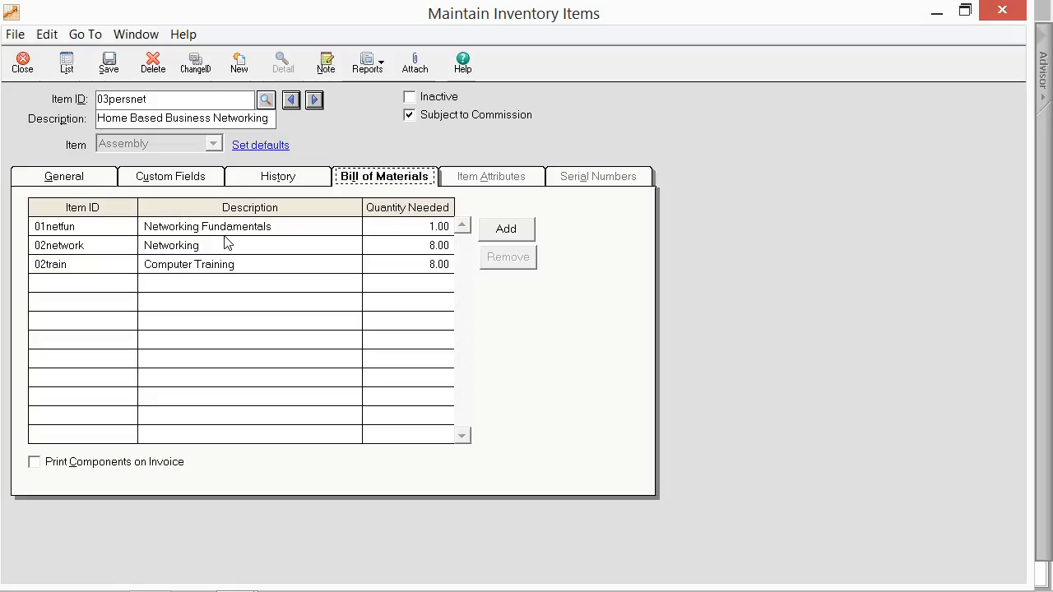
Step: Try the Print Components on Invoice option, and check the item ID, description and quantity needed of the 01netfun component
click(47, 459)
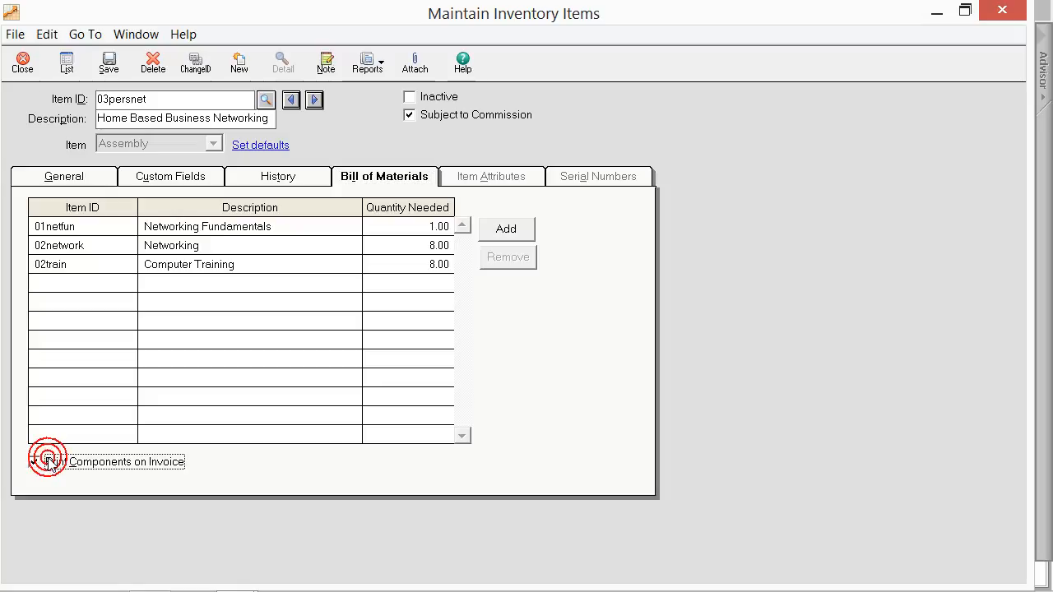
click(48, 462)
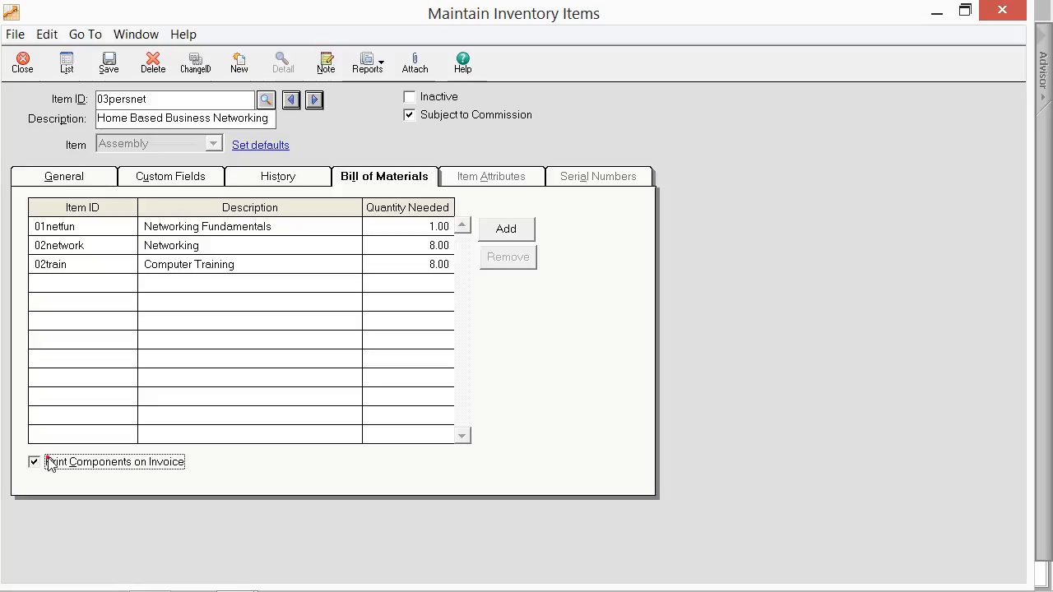
click(113, 222)
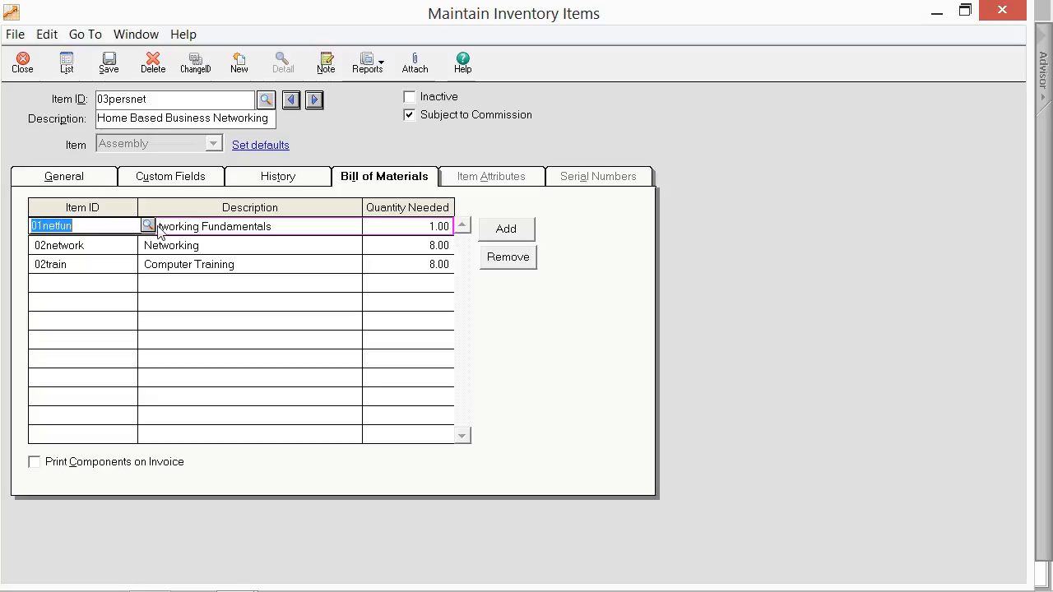
click(268, 233)
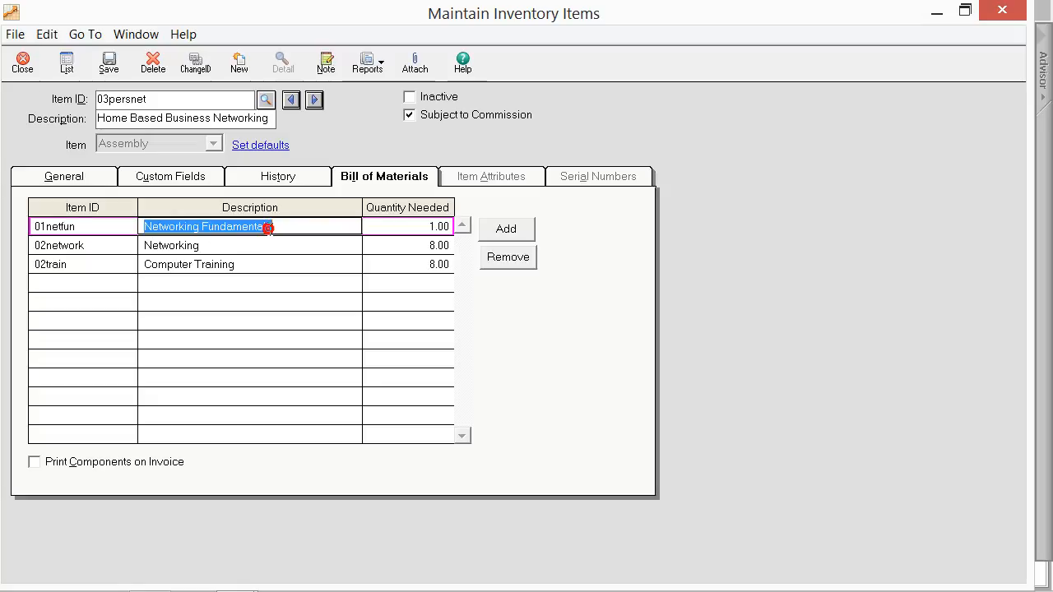
click(383, 223)
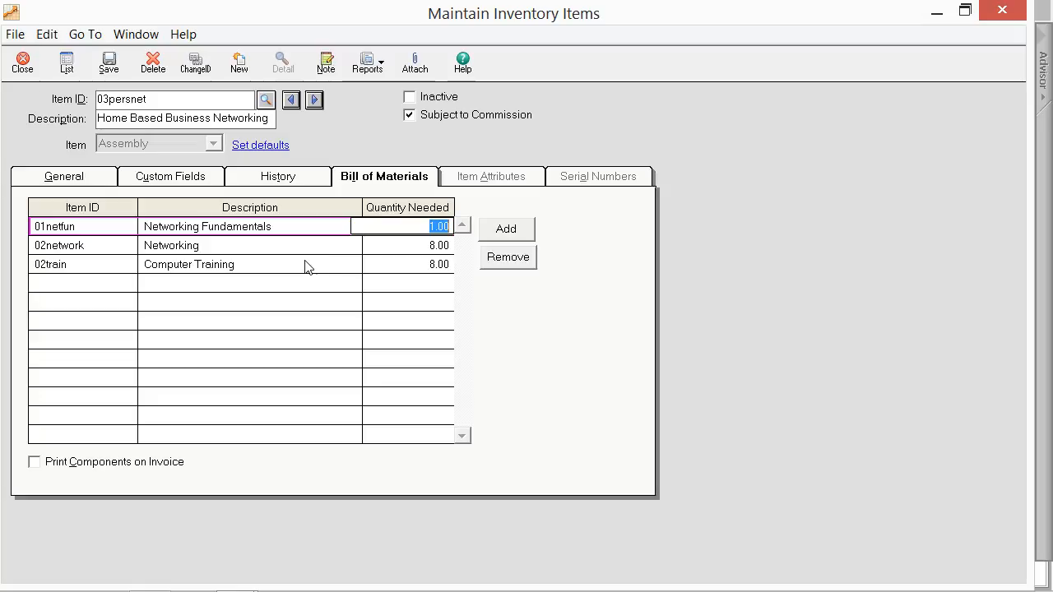
Step: Open the master stock item 04discs and view its item attributes, including the primary attribute name and first substock item
click(263, 102)
double_click(265, 199)
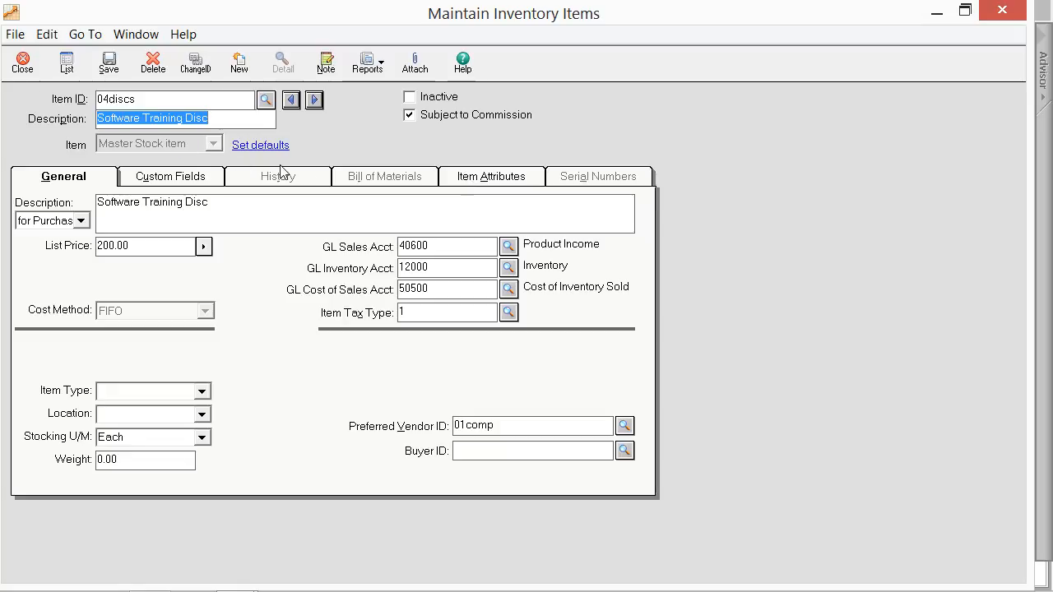
click(470, 178)
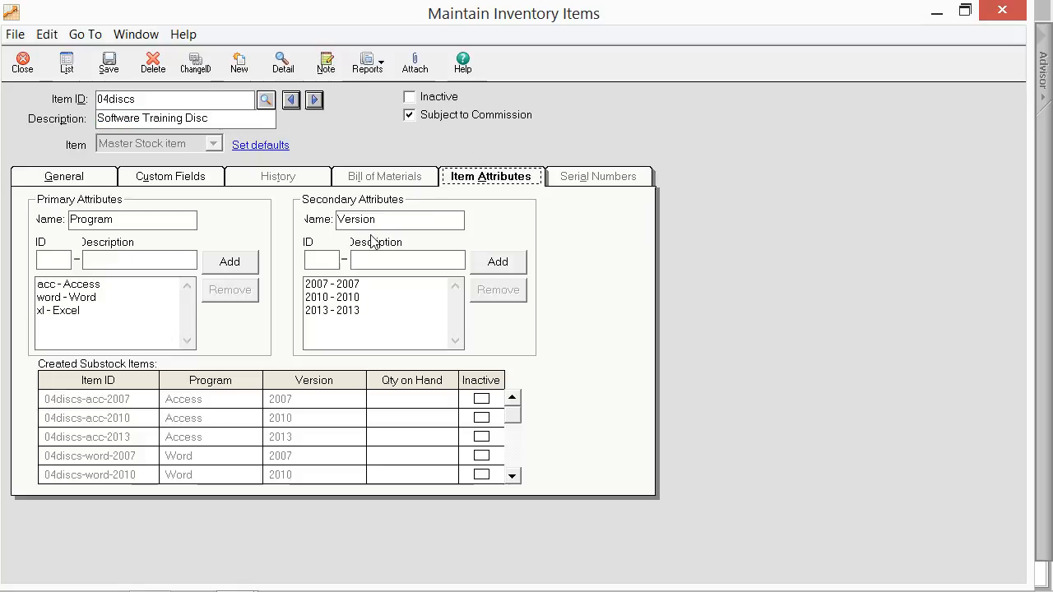
click(117, 222)
click(133, 399)
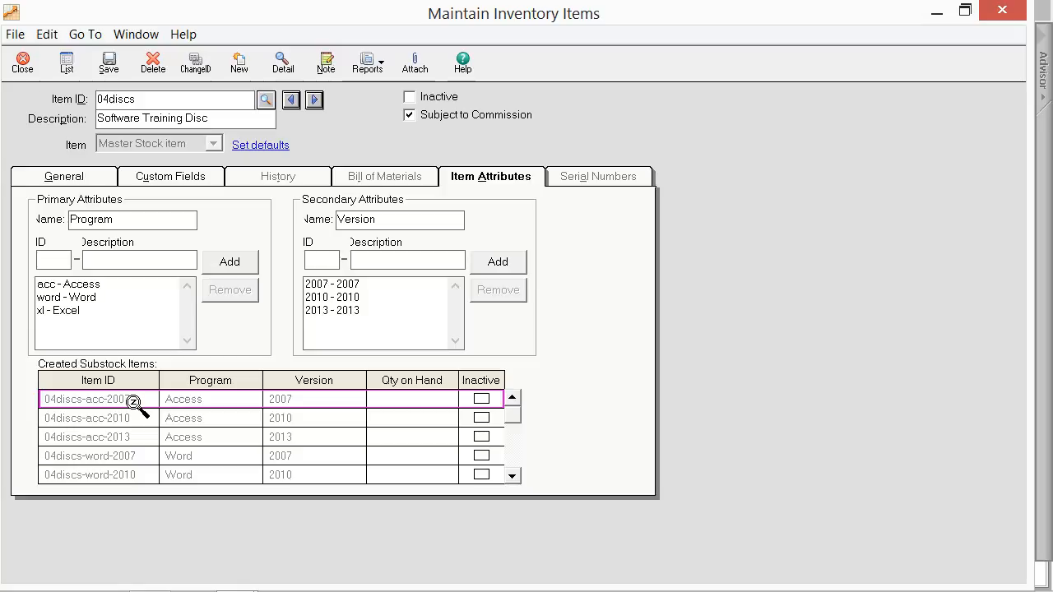
Step: Compare the Access program attribute and the 2007, 2010 and 2013 version attributes with the matching Access substock items
click(90, 284)
click(336, 284)
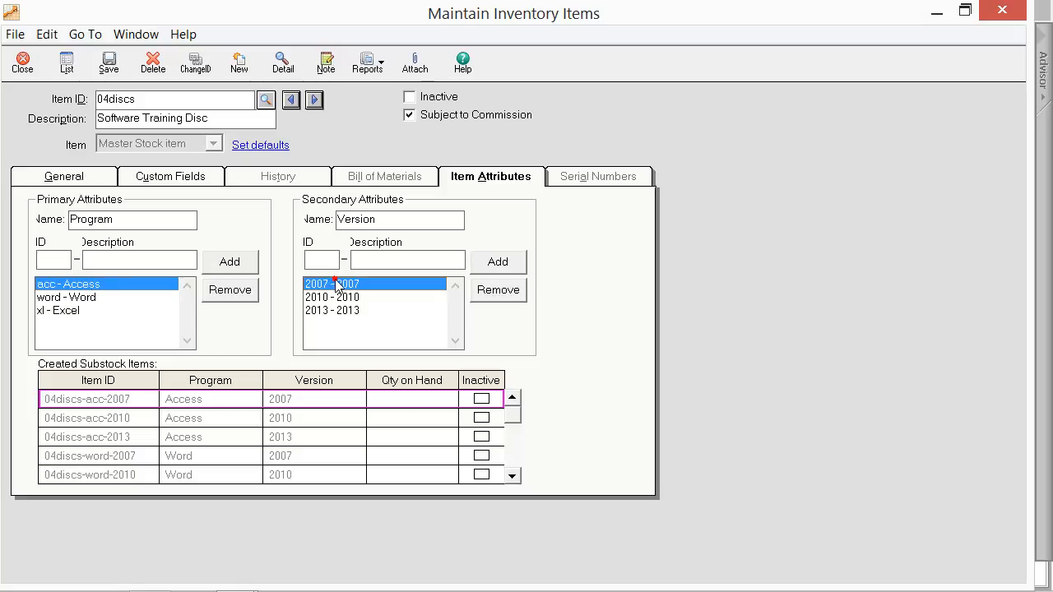
click(335, 296)
click(333, 310)
click(297, 401)
click(297, 418)
click(297, 438)
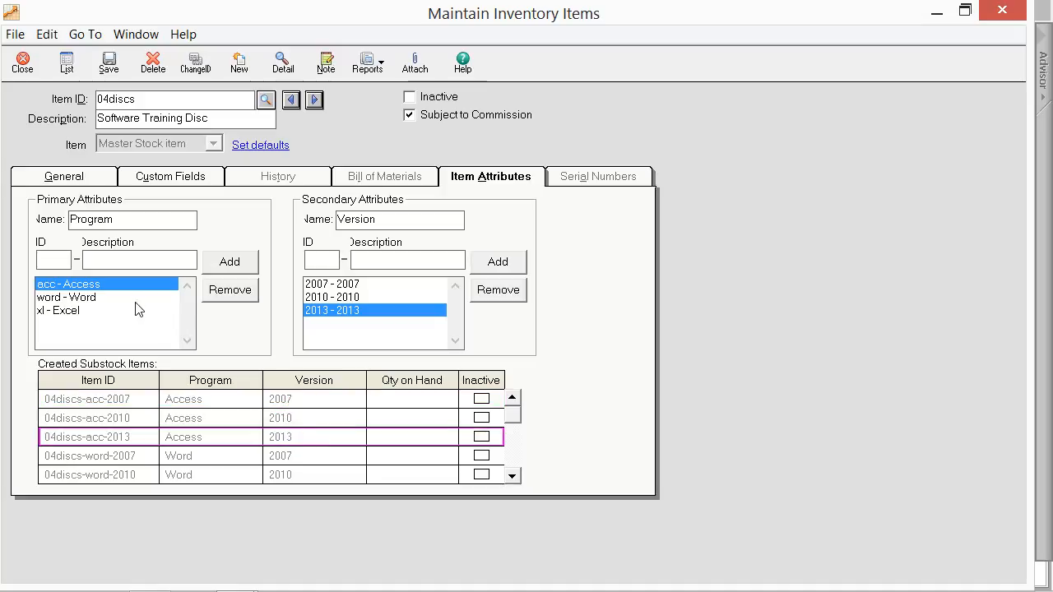
Step: Examine the ID and description fields and the listed entries for the primary Program and secondary Version attributes
click(56, 262)
click(215, 241)
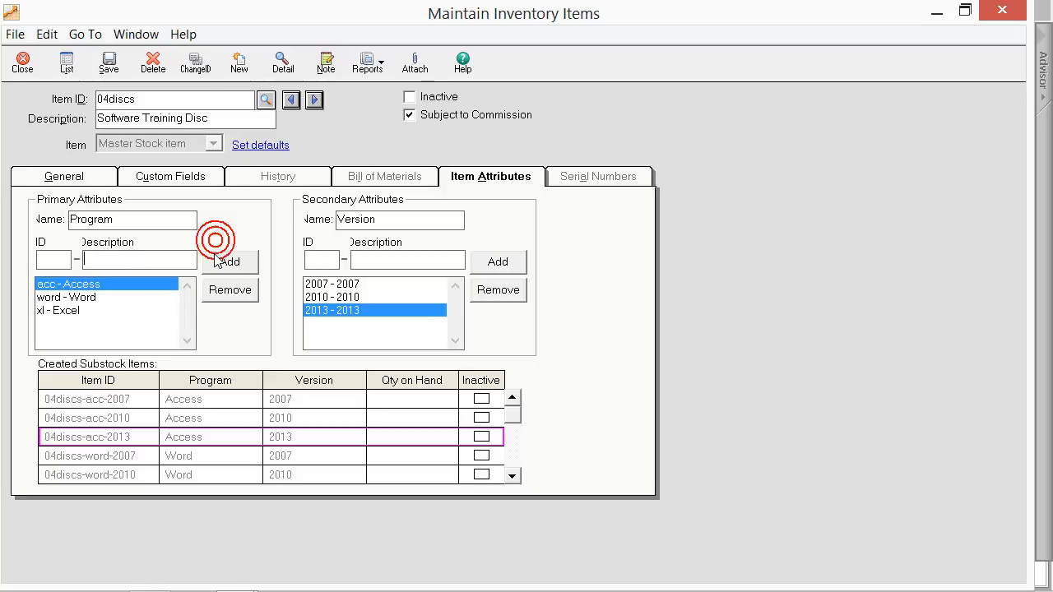
click(80, 288)
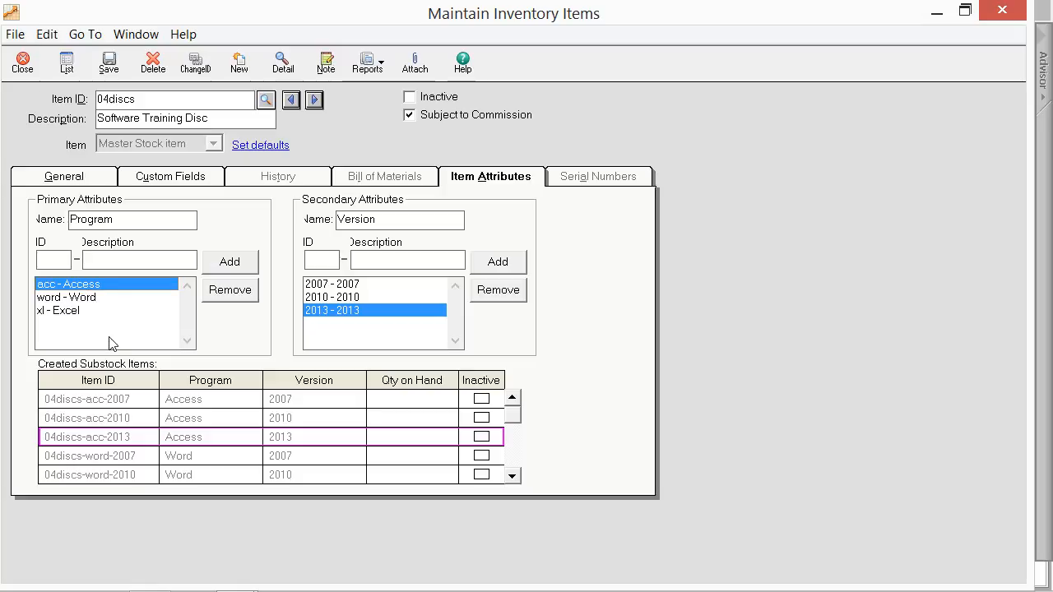
click(92, 298)
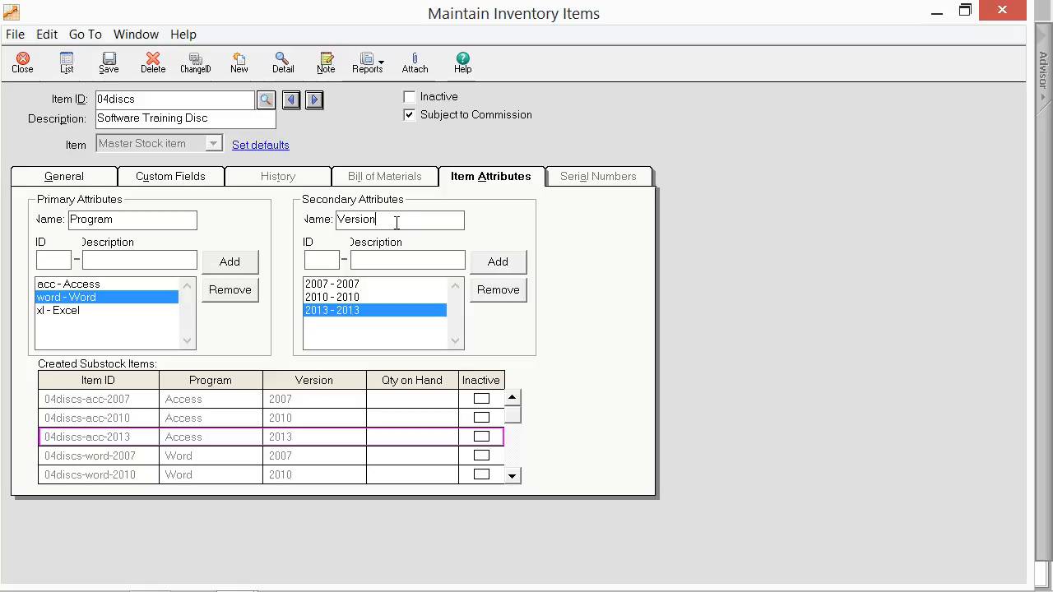
click(330, 259)
click(380, 261)
click(332, 298)
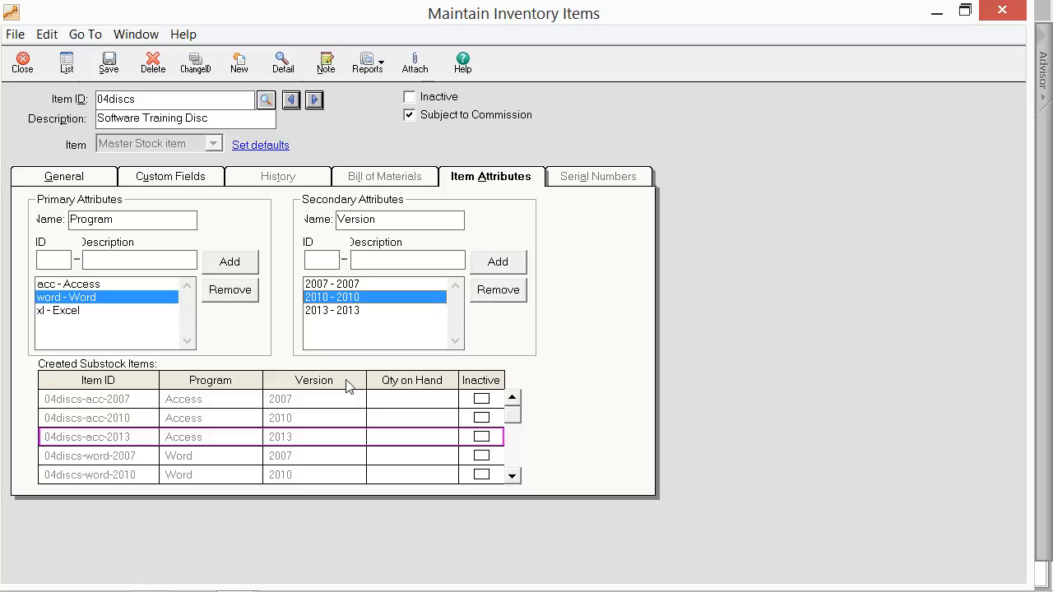
Step: Try the Inactive option on substock item 04discs-acc-2007, clear it again and save the master stock item
click(149, 406)
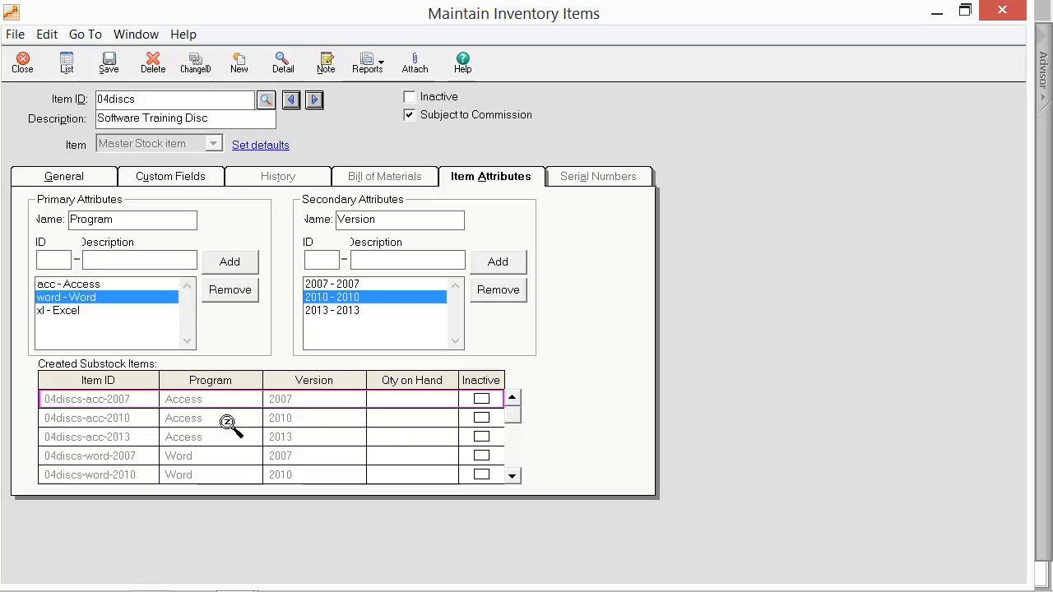
click(483, 403)
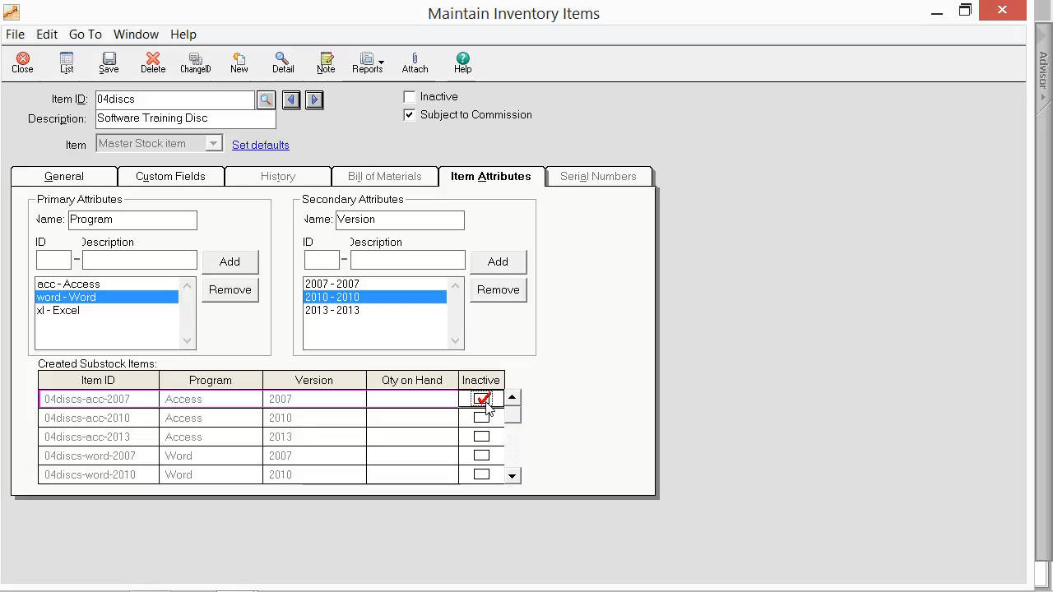
click(487, 401)
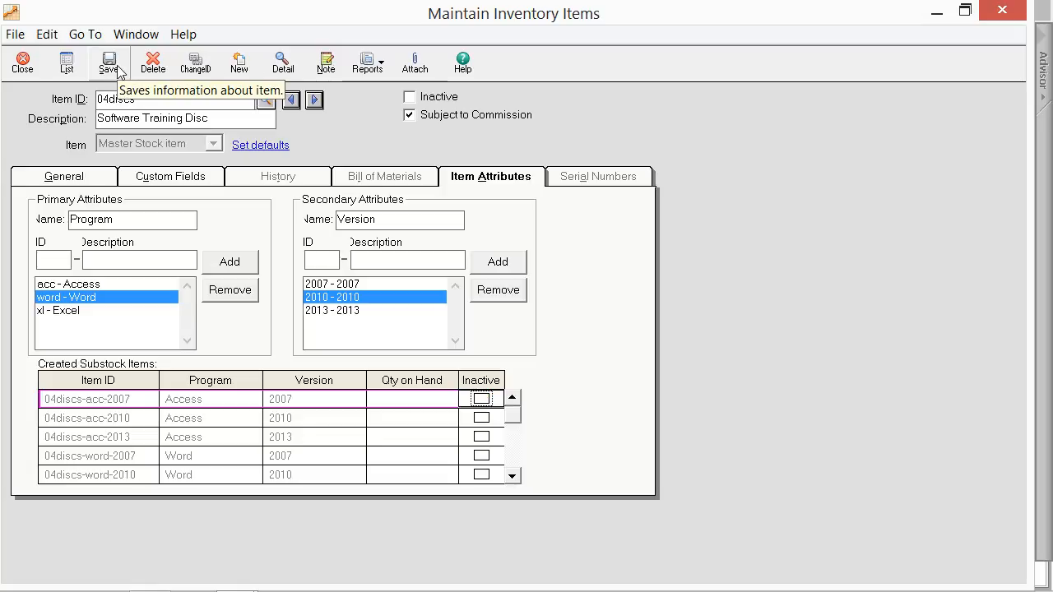
click(117, 68)
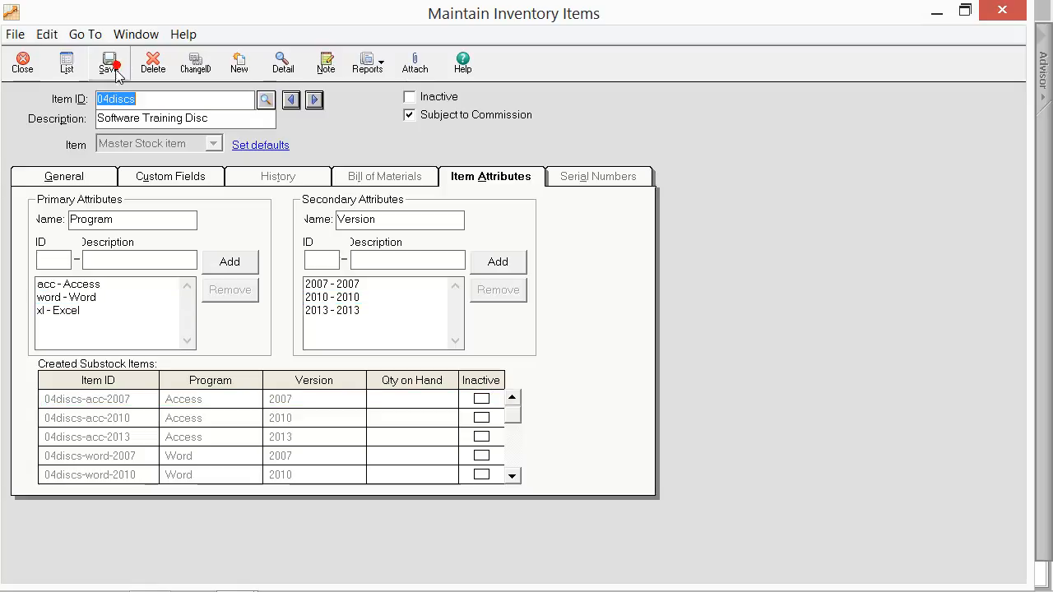
Step: Open the serialized stock item 05computer and review its serial number settings, including the warranty length and available time units
click(265, 99)
double_click(273, 277)
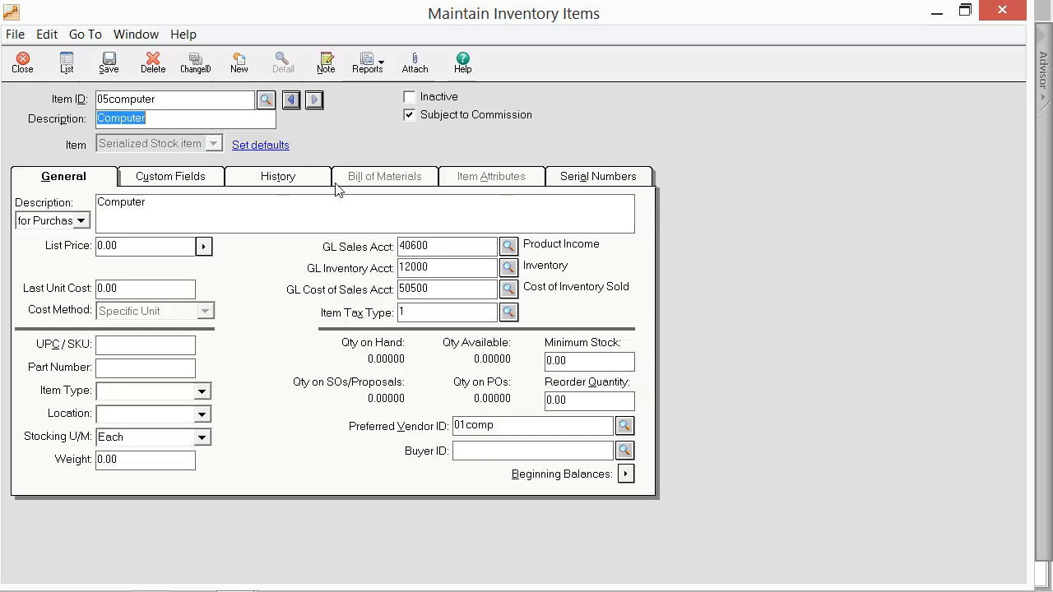
click(569, 181)
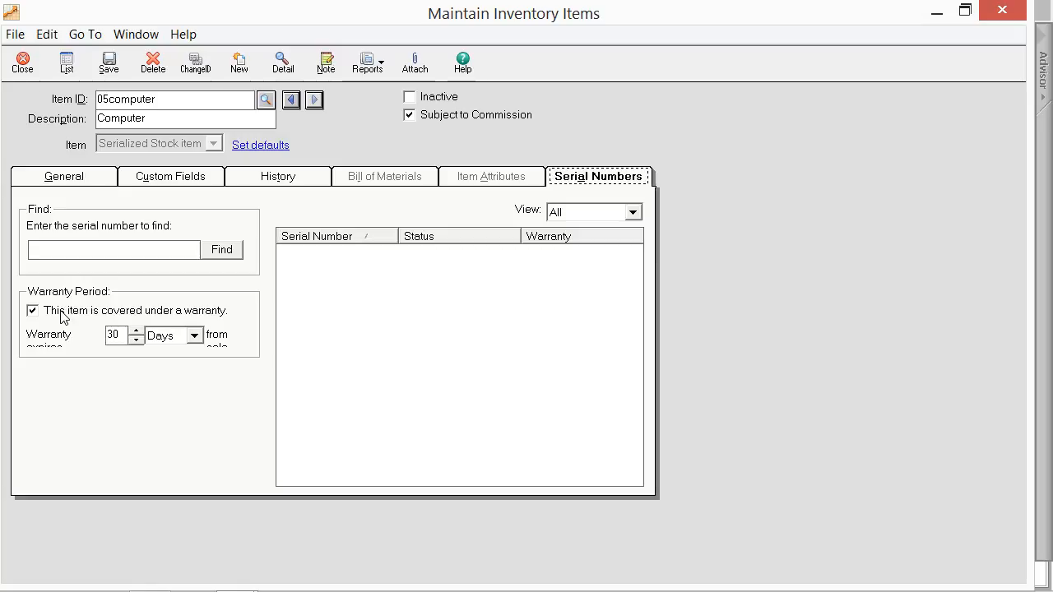
click(112, 334)
click(195, 335)
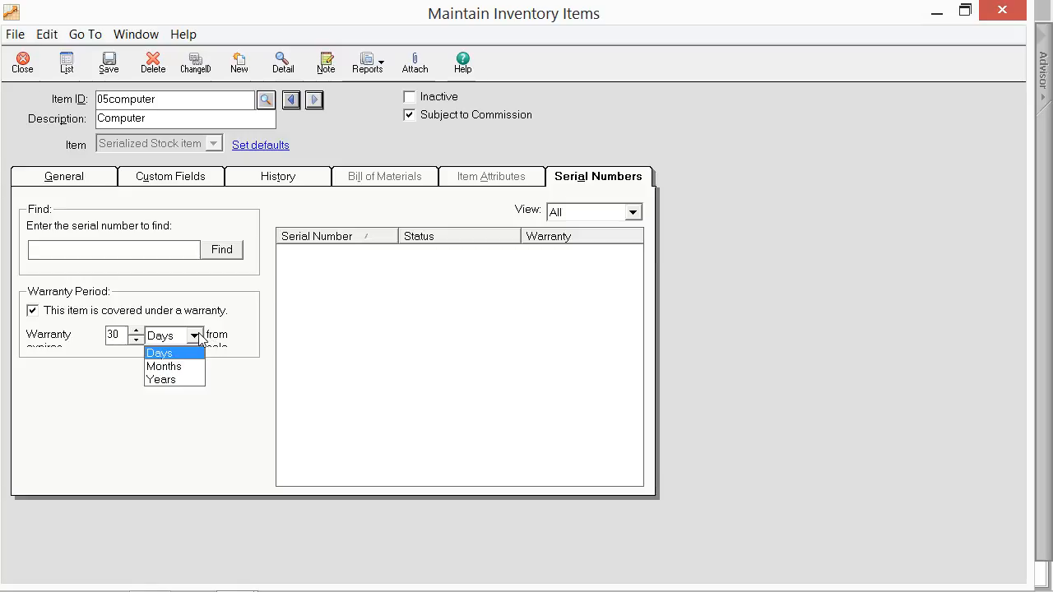
click(195, 336)
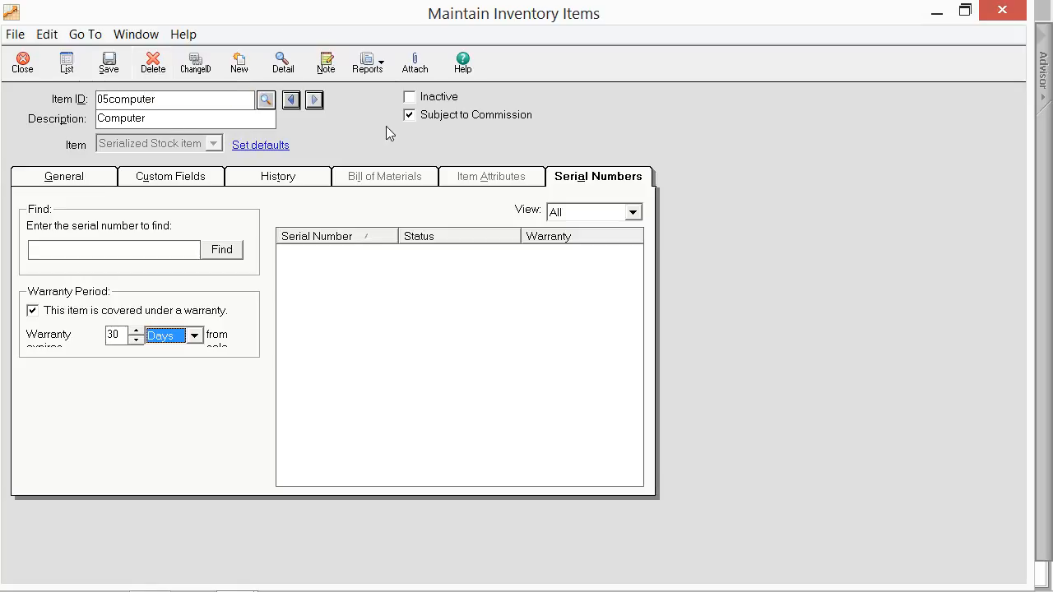
Step: Mark the 05computer item as inactive and save the item
click(411, 98)
click(410, 97)
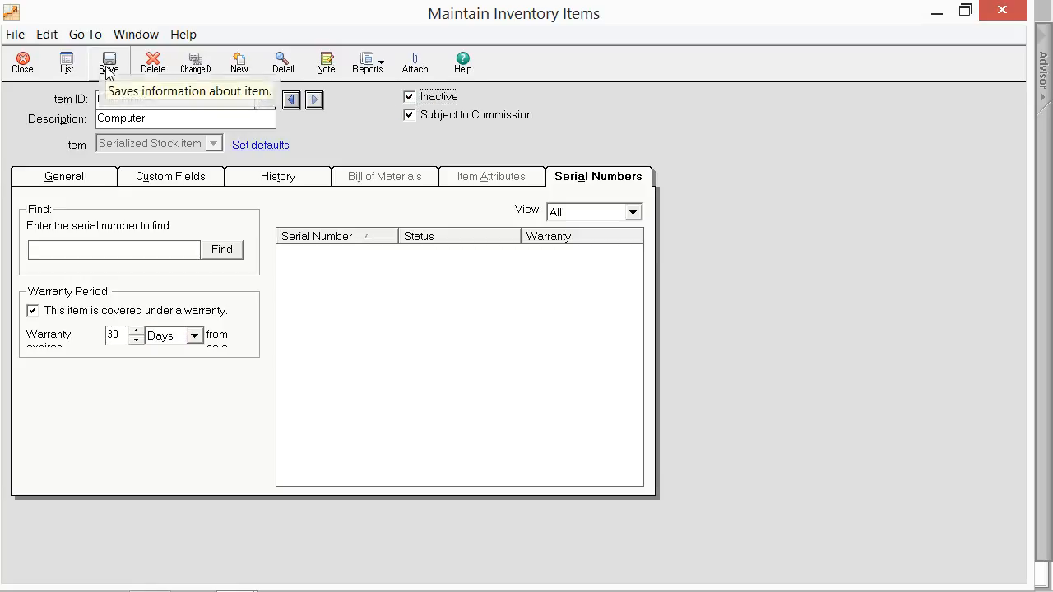
click(108, 69)
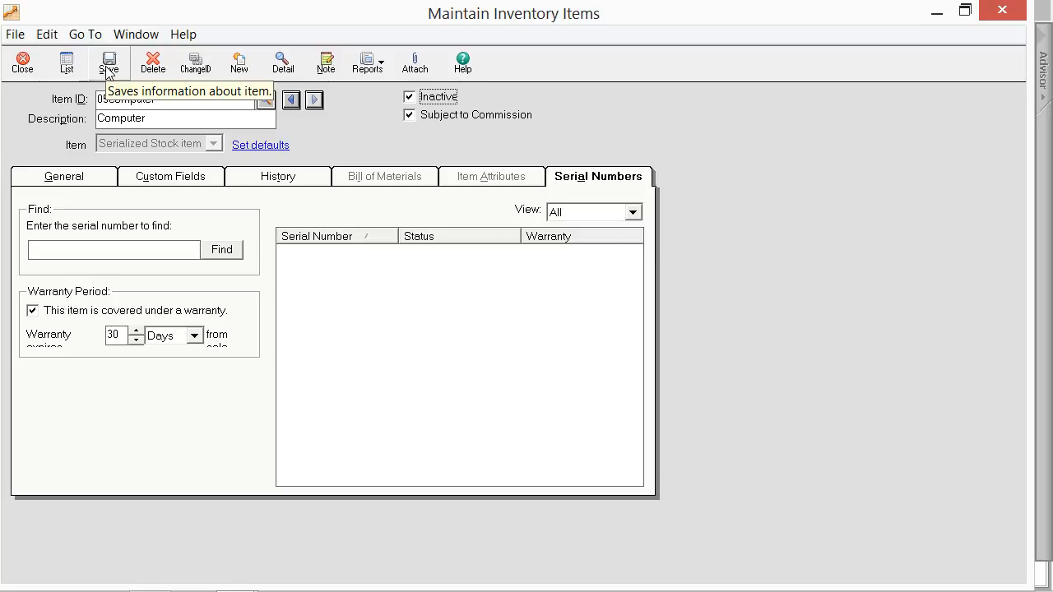